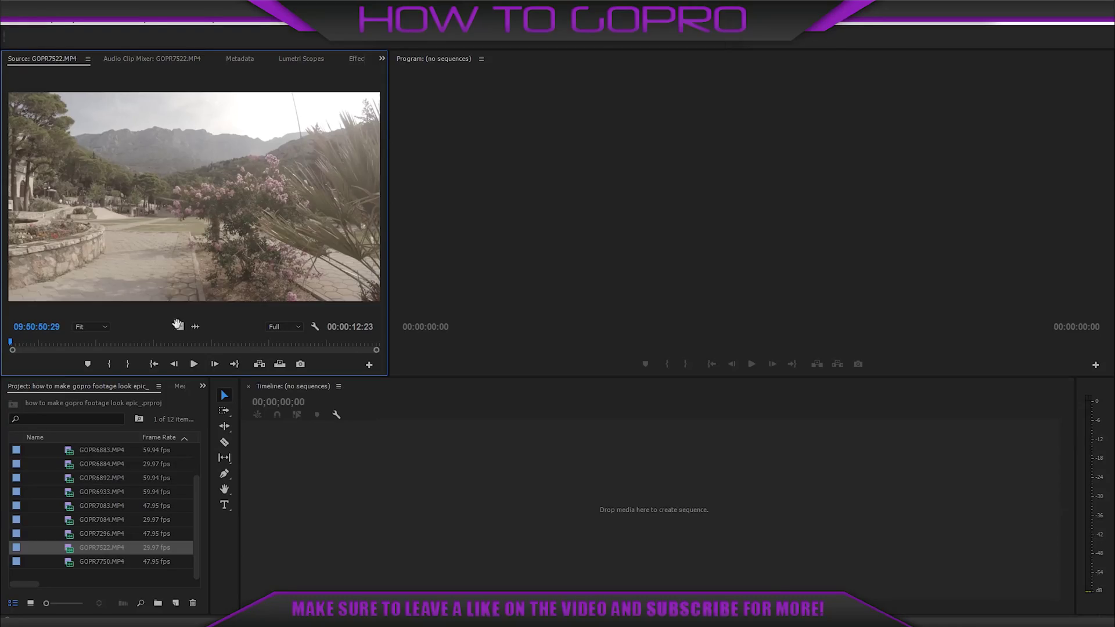
Build a GOPR7522 sequence from the clip and ripple-trim its end at 00:00:08:26
drag(281, 459, 284, 475)
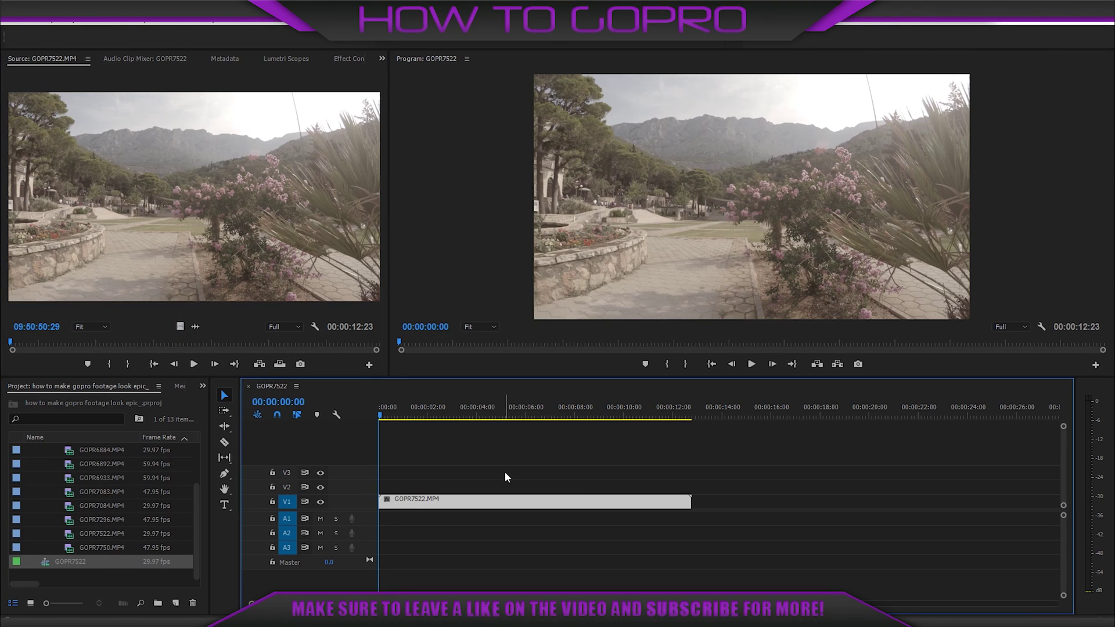
drag(405, 417, 426, 419)
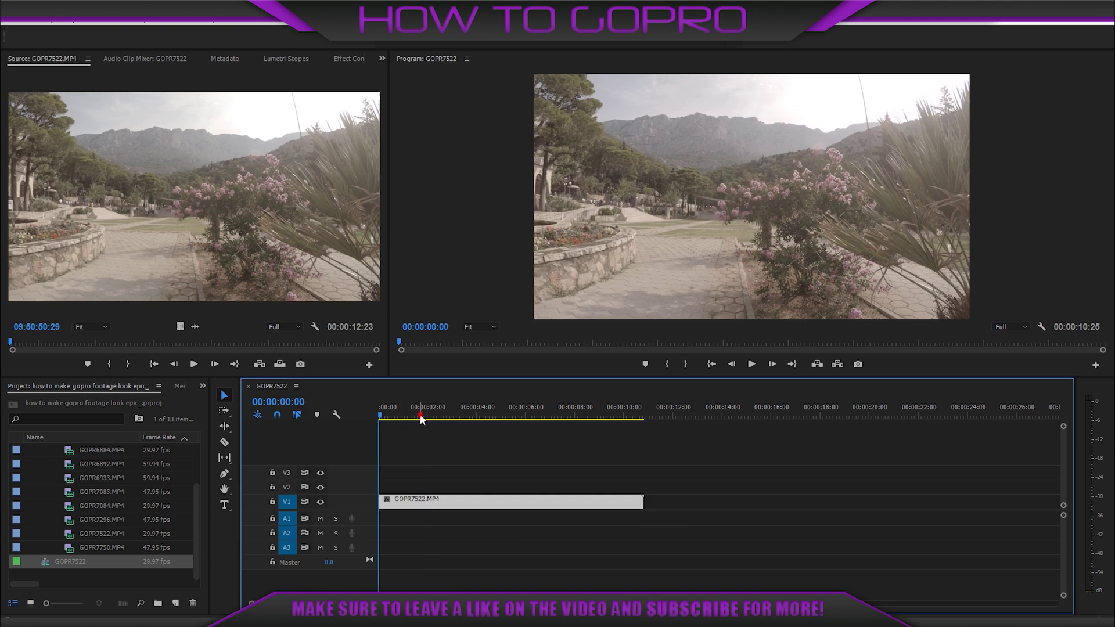
mouse_move(420, 413)
mouse_down()
mouse_move(591, 421)
mouse_move(433, 418)
mouse_up()
key(w)
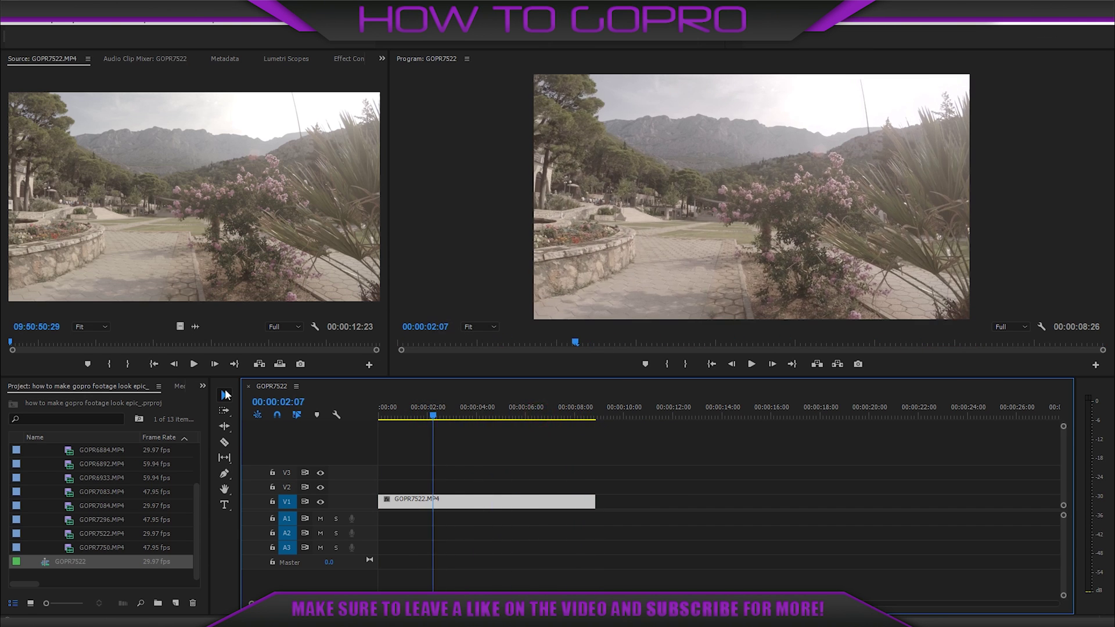
click(203, 386)
Search the effects for 'war' and apply Warp Stabilizer to the V1 clip
click(217, 449)
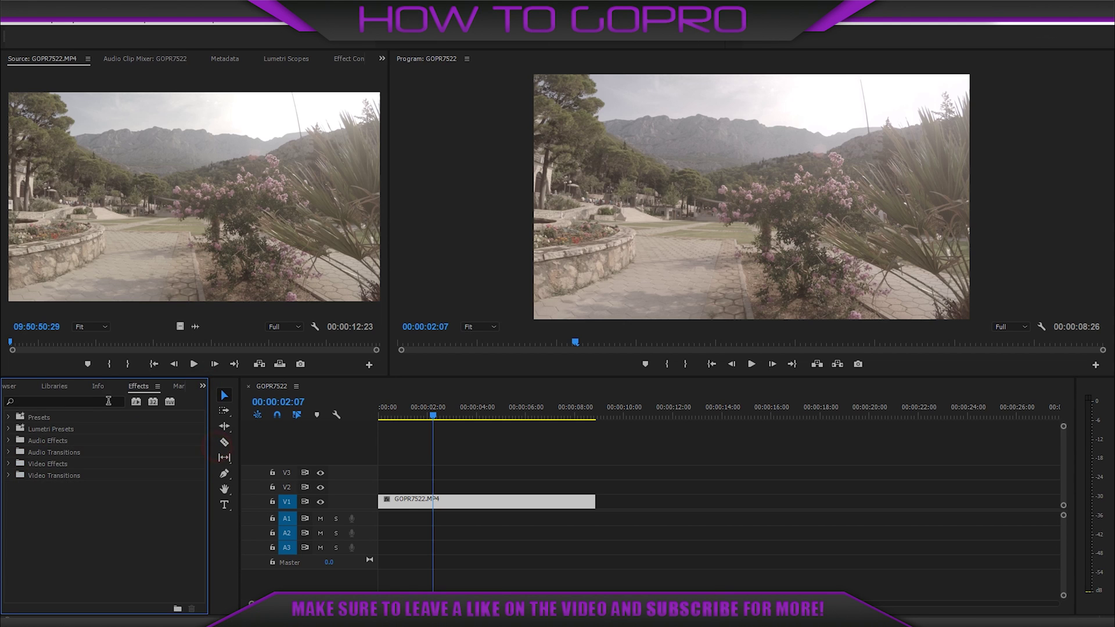
click(104, 400)
text(warp)
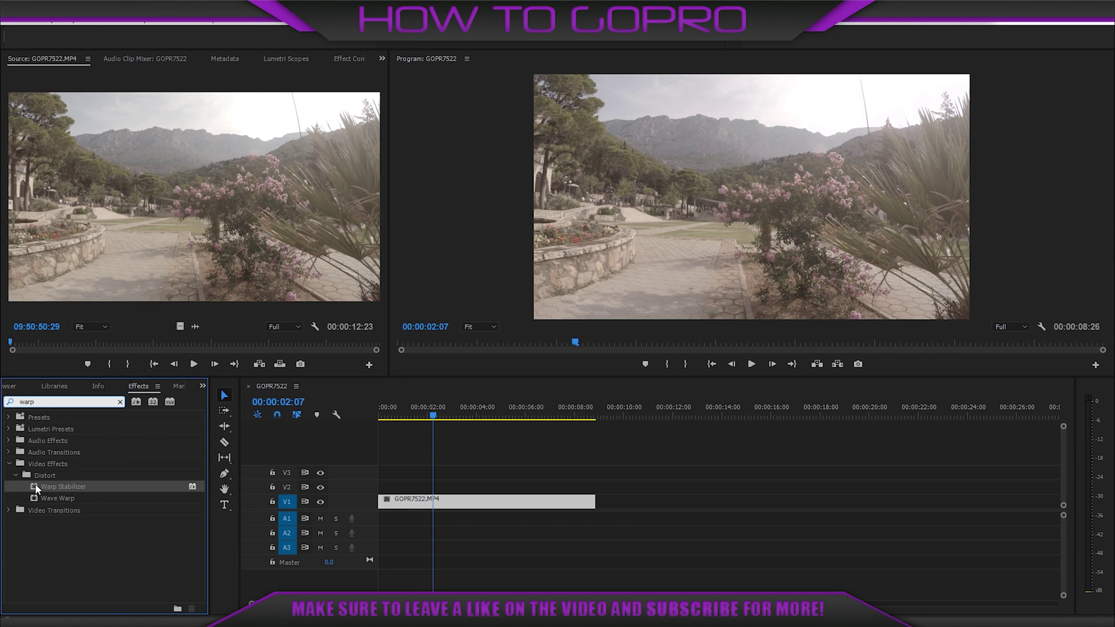
drag(35, 483, 444, 503)
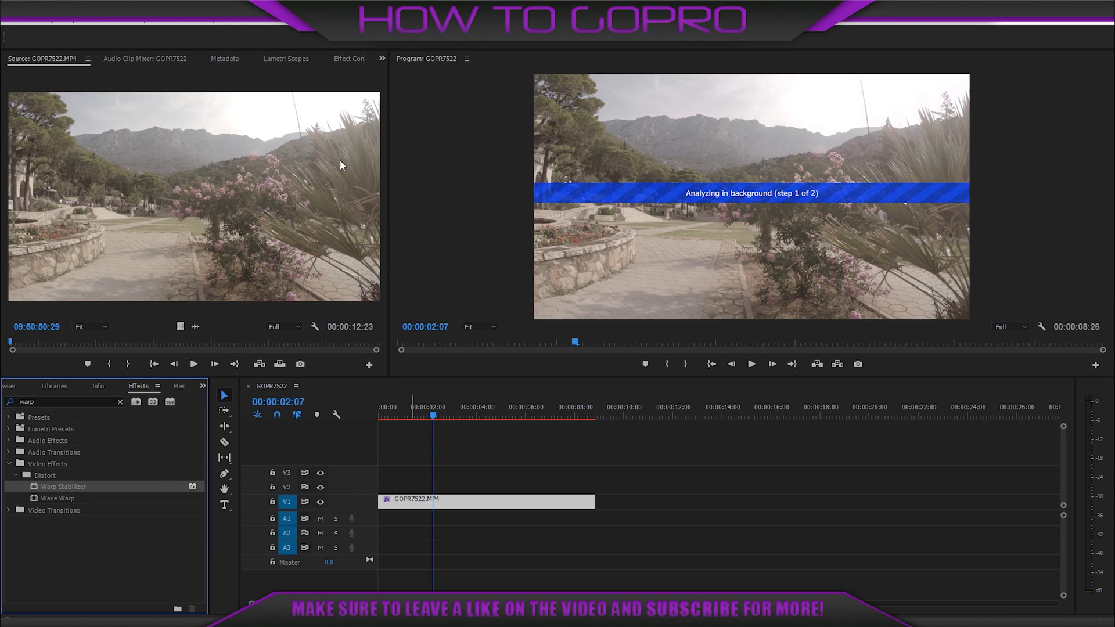
Set the Warp Stabilizer Smoothness to 10 % in Effect Controls
click(340, 58)
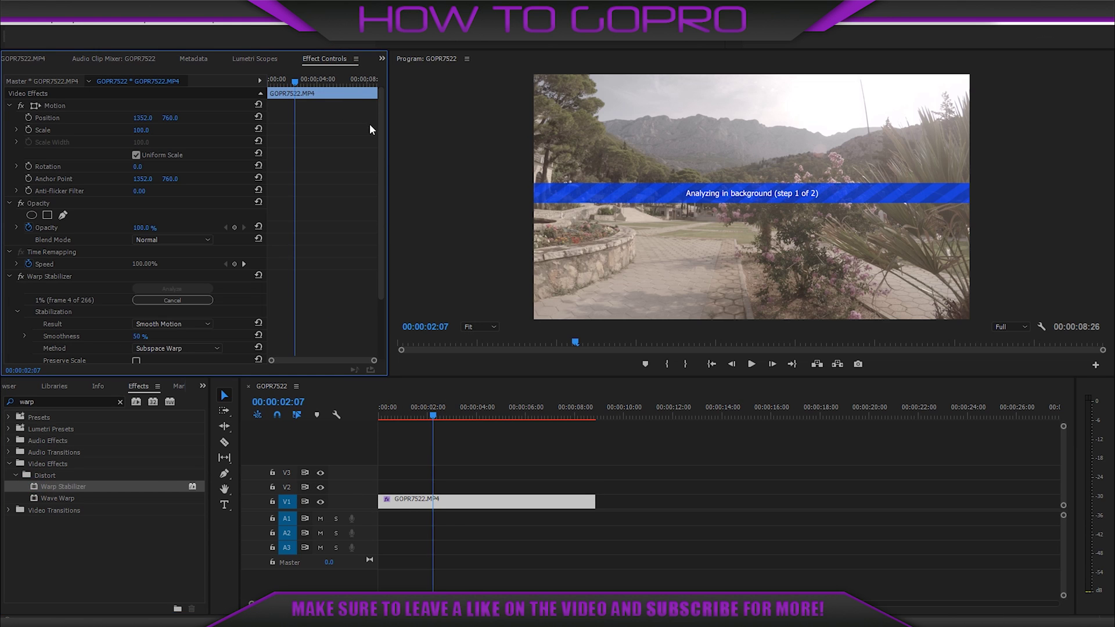
scroll(380, 180, down, 2)
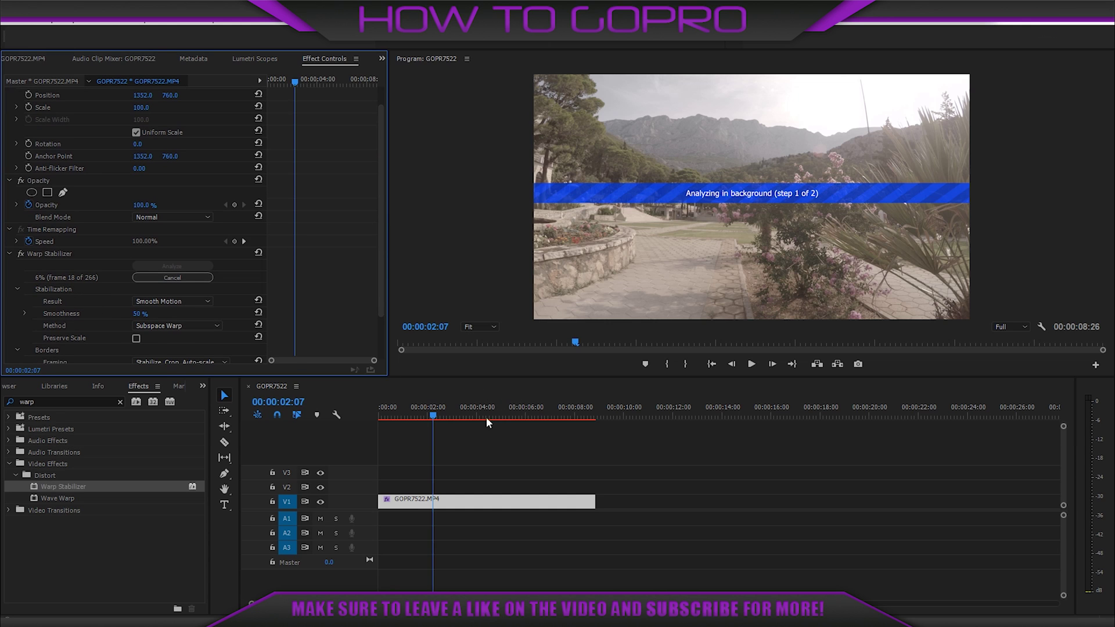
click(139, 313)
text(5)
key(Return)
drag(148, 310, 191, 327)
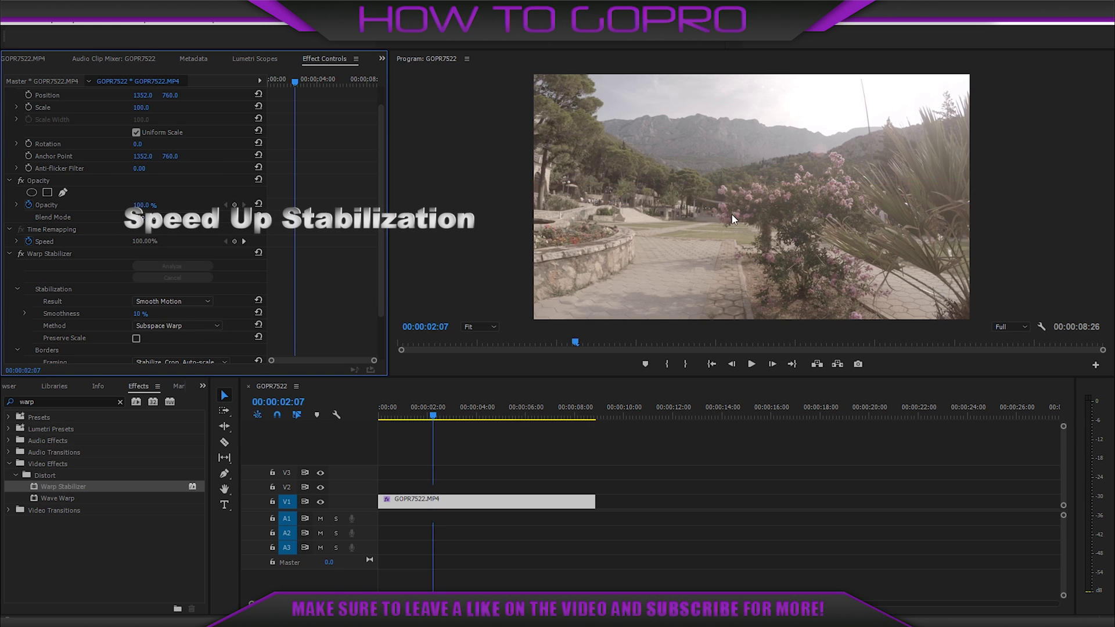
drag(382, 262, 383, 308)
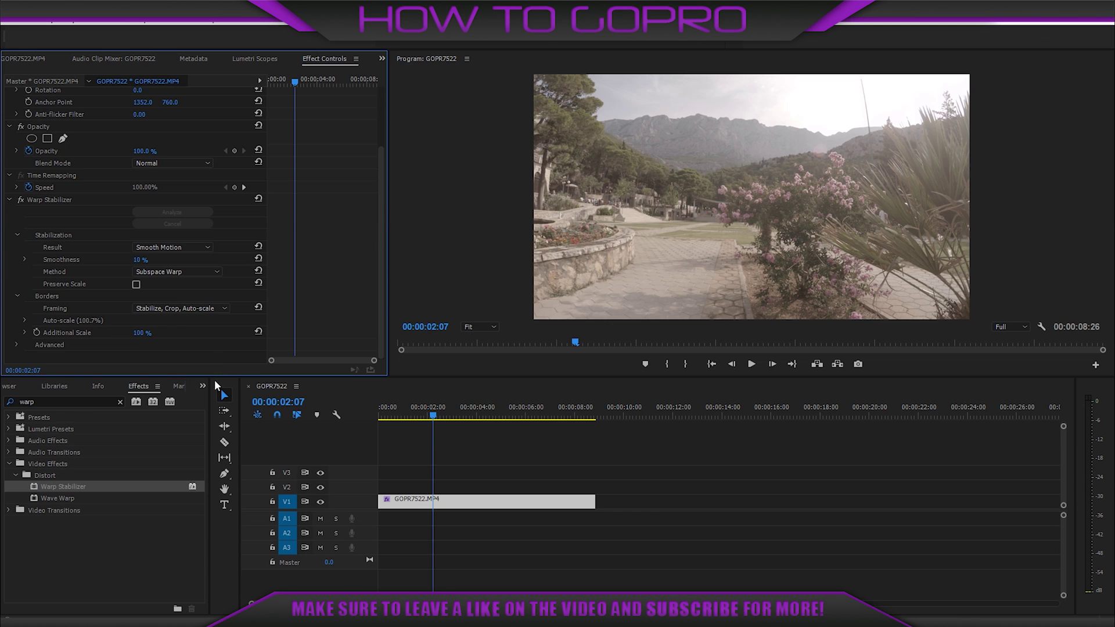
Create a new Adjustment Layer and place it on V2 spanning the whole clip
click(19, 381)
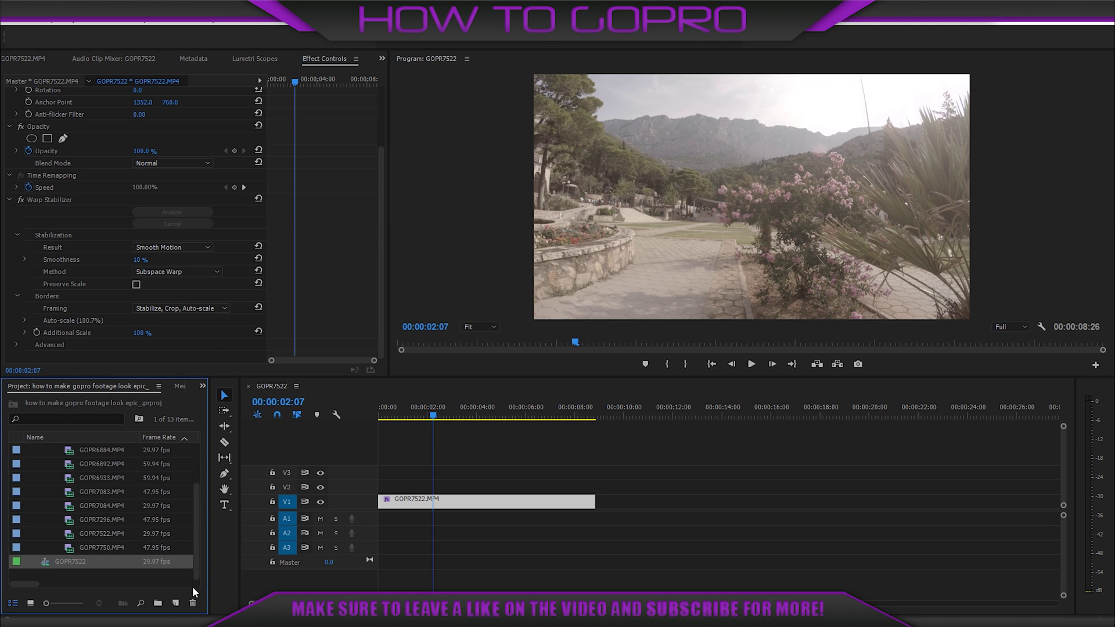
click(177, 604)
click(195, 499)
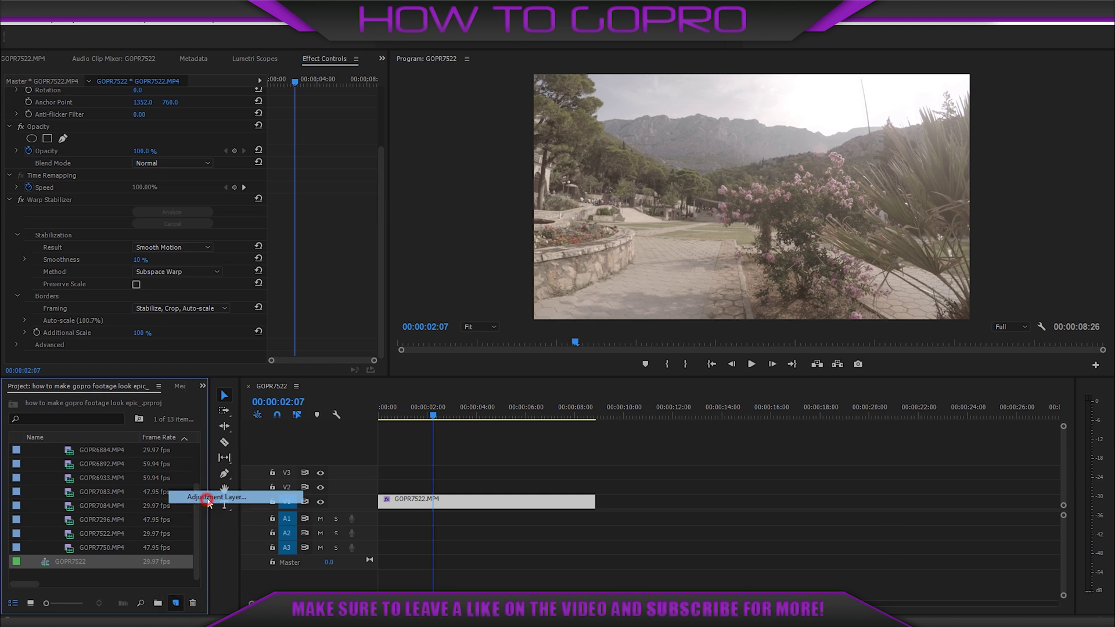
click(575, 360)
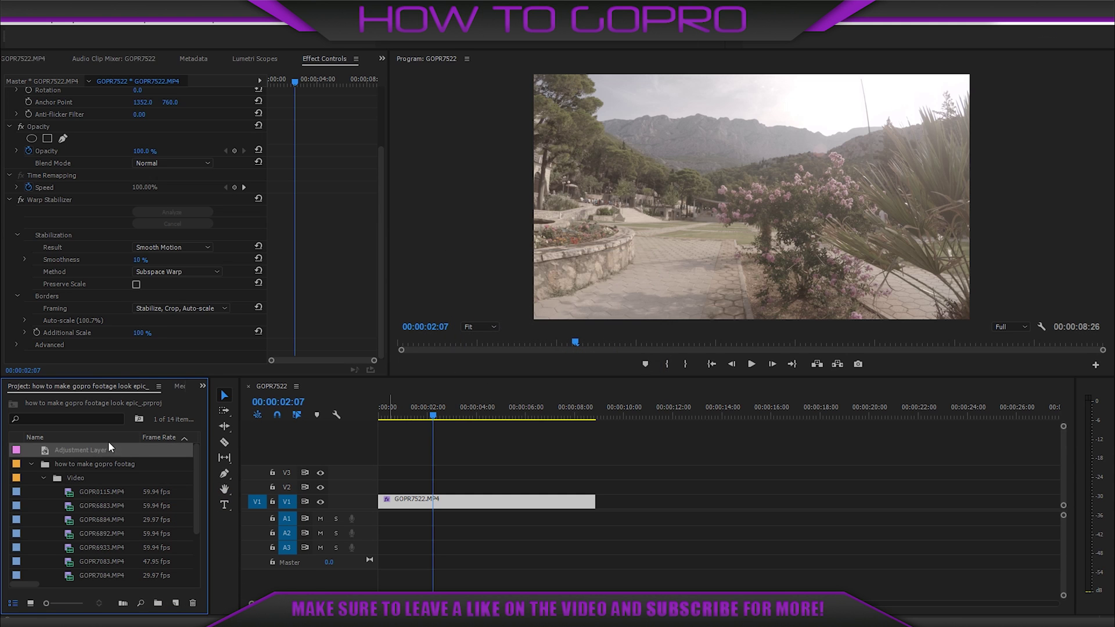
drag(58, 451, 384, 486)
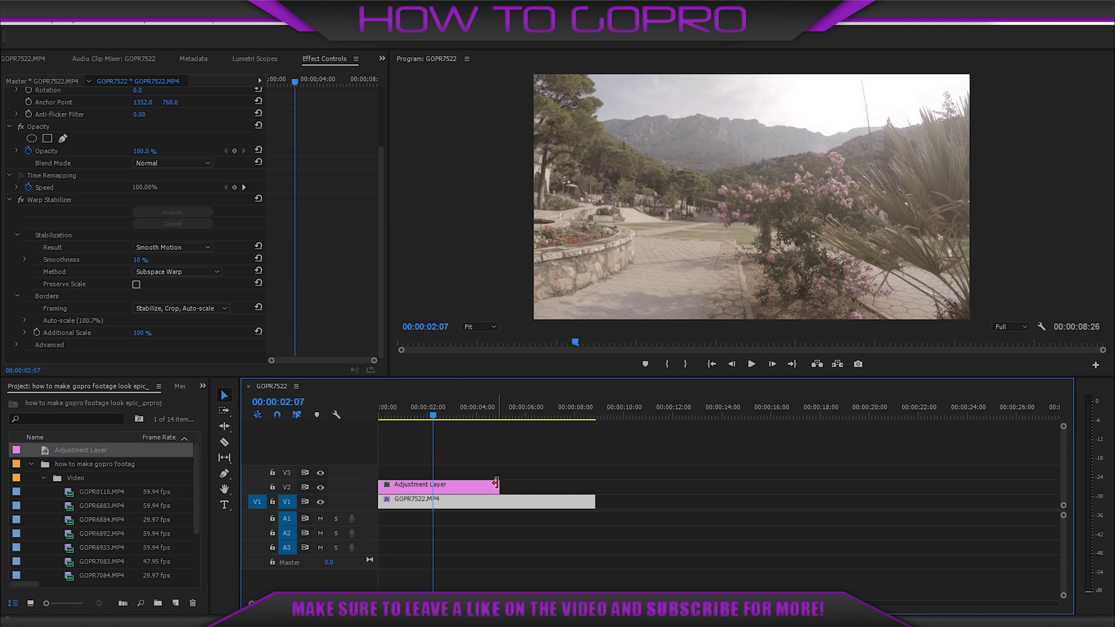
drag(497, 486, 595, 486)
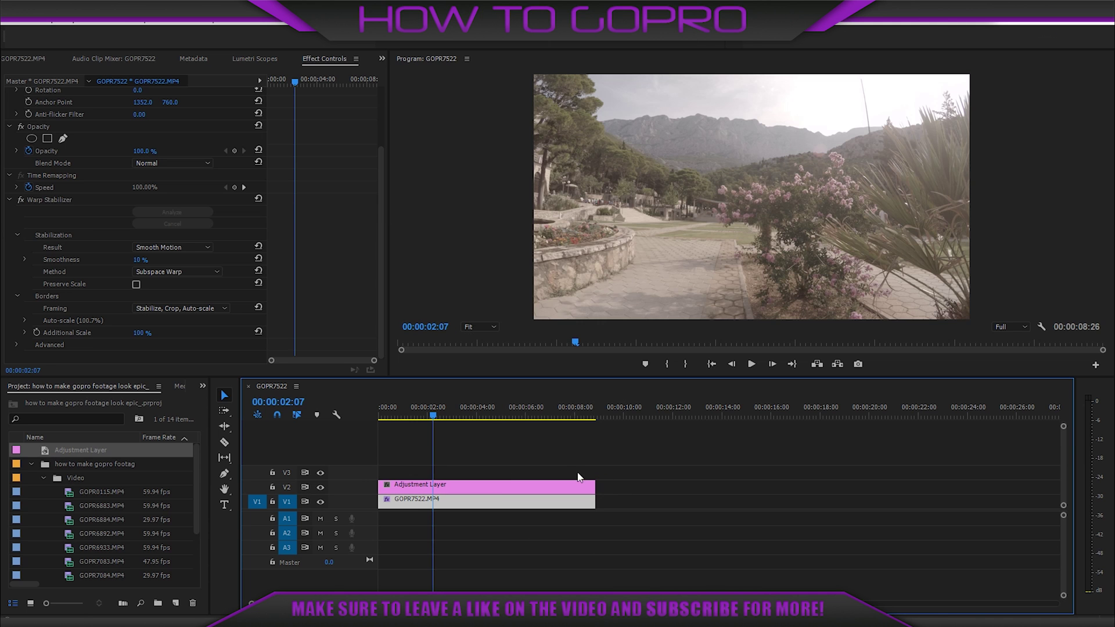
click(501, 484)
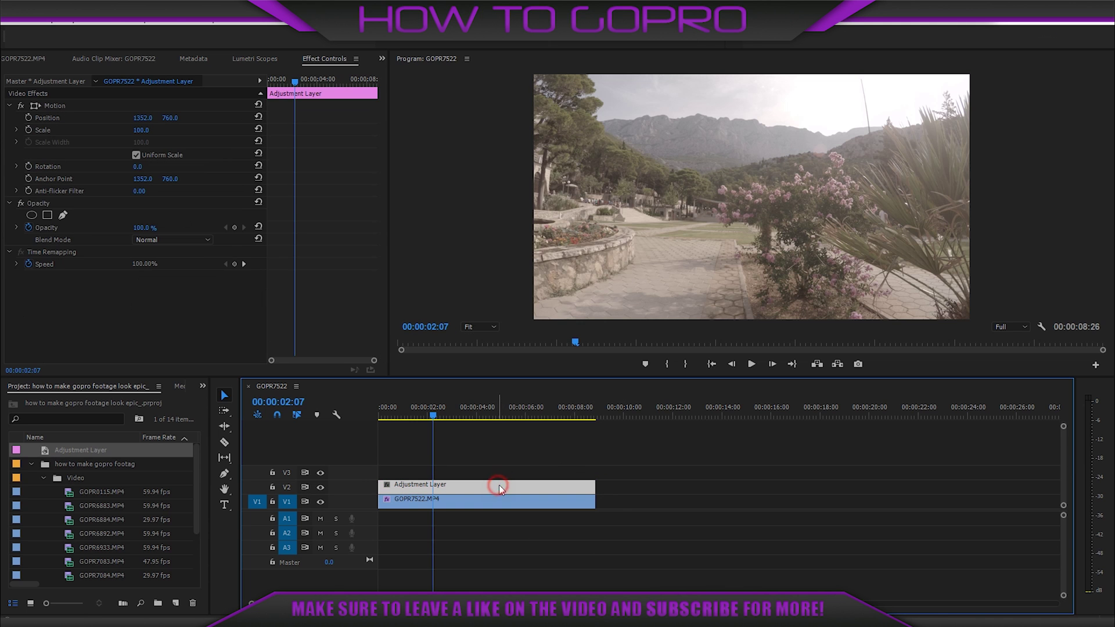
Show the Lumetri Color panel and the Lumetri Scopes waveform from the Window menu
click(180, 22)
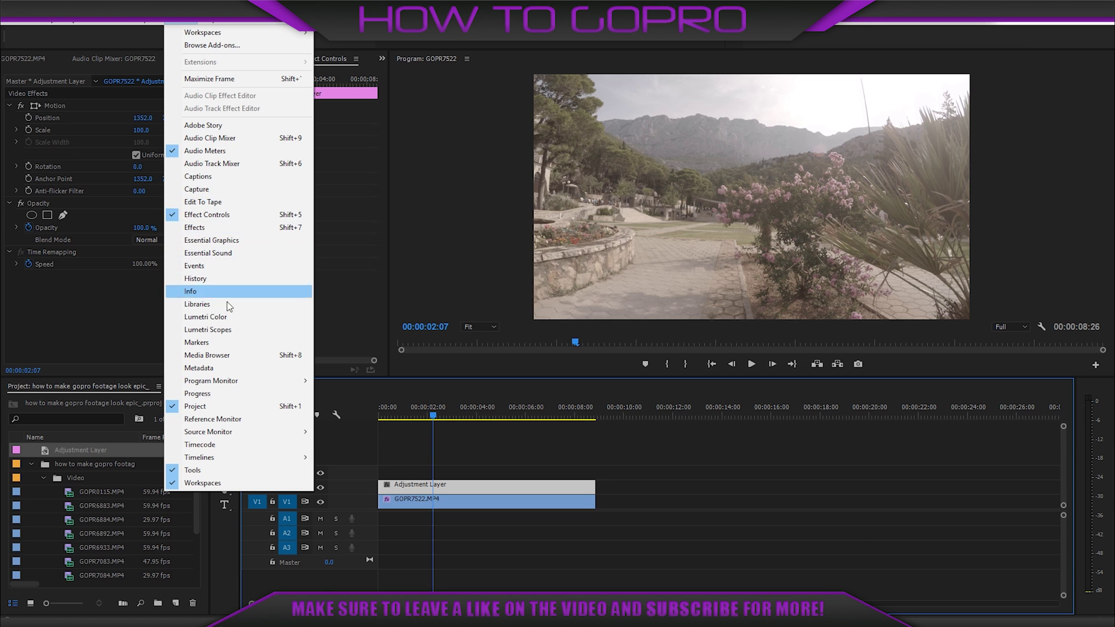
click(223, 317)
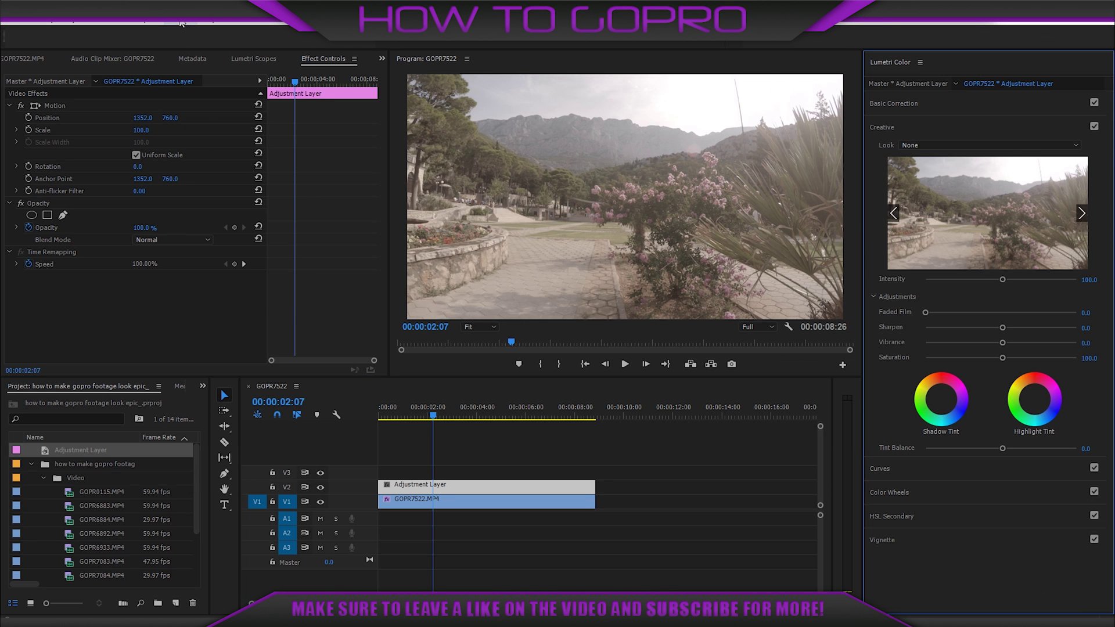
click(180, 22)
click(232, 331)
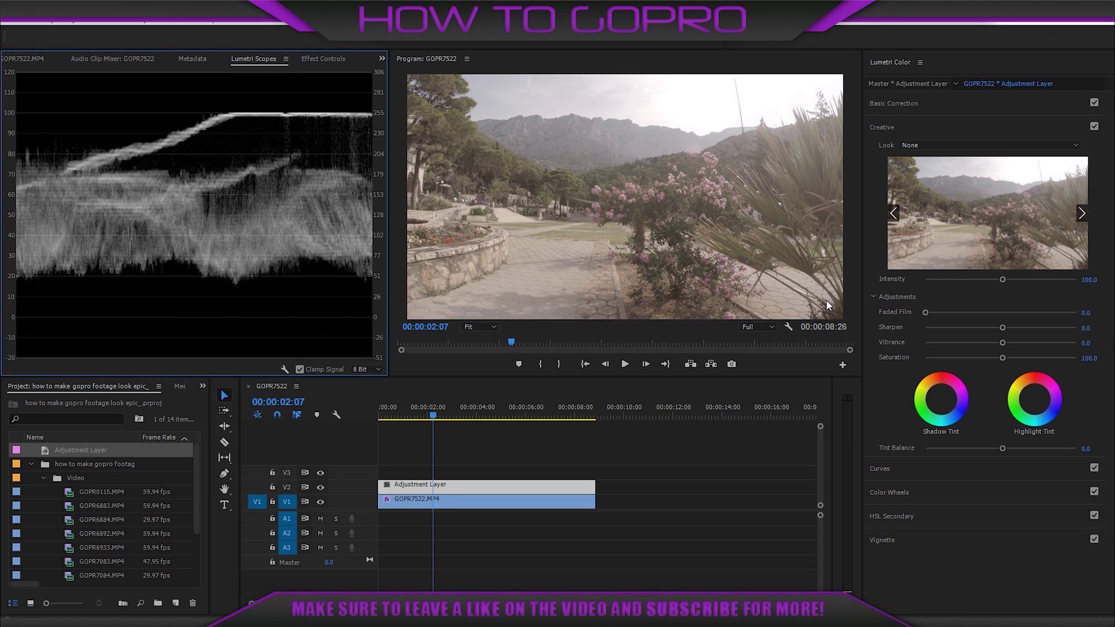
Rough in Basic Correction: lower Blacks and Shadows, raise Contrast, pull Whites down, Exposure 0.4
click(927, 103)
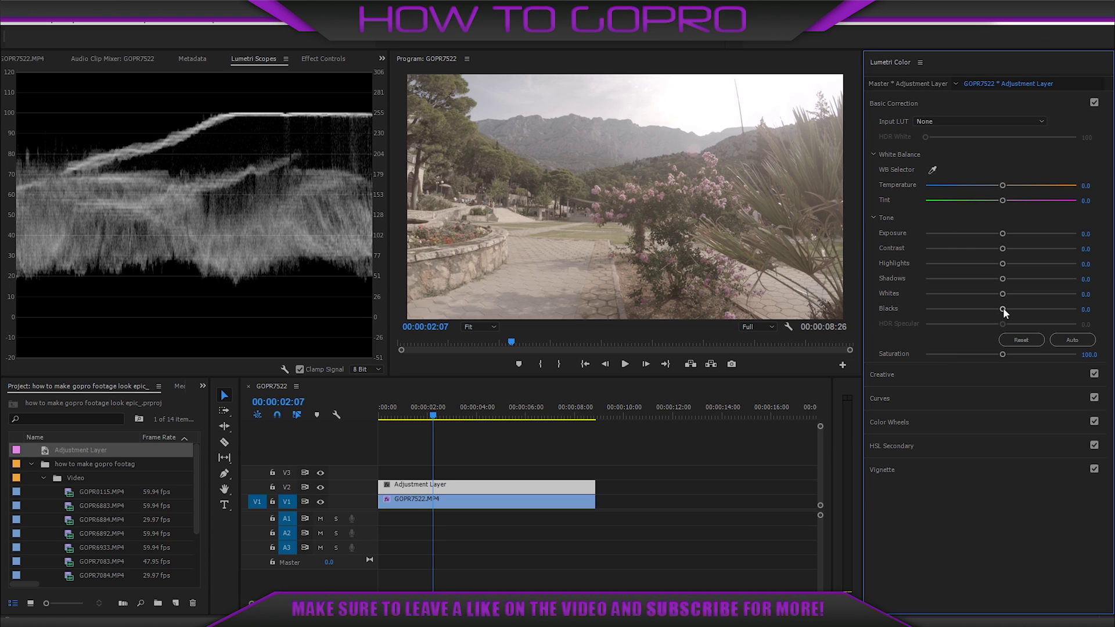
drag(1002, 309, 956, 308)
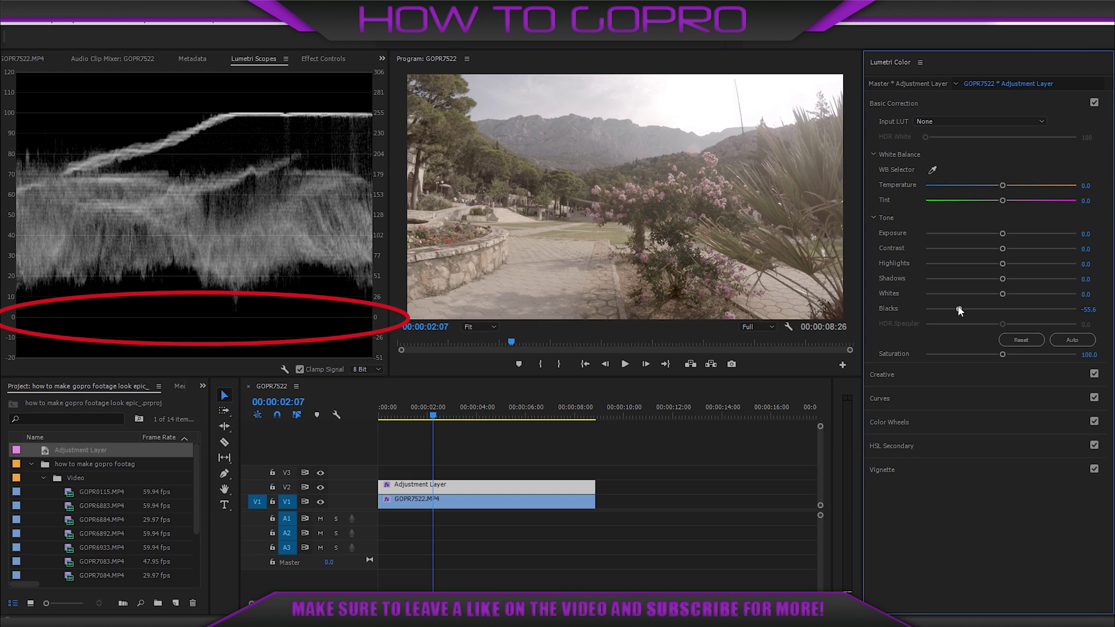
drag(961, 309, 949, 309)
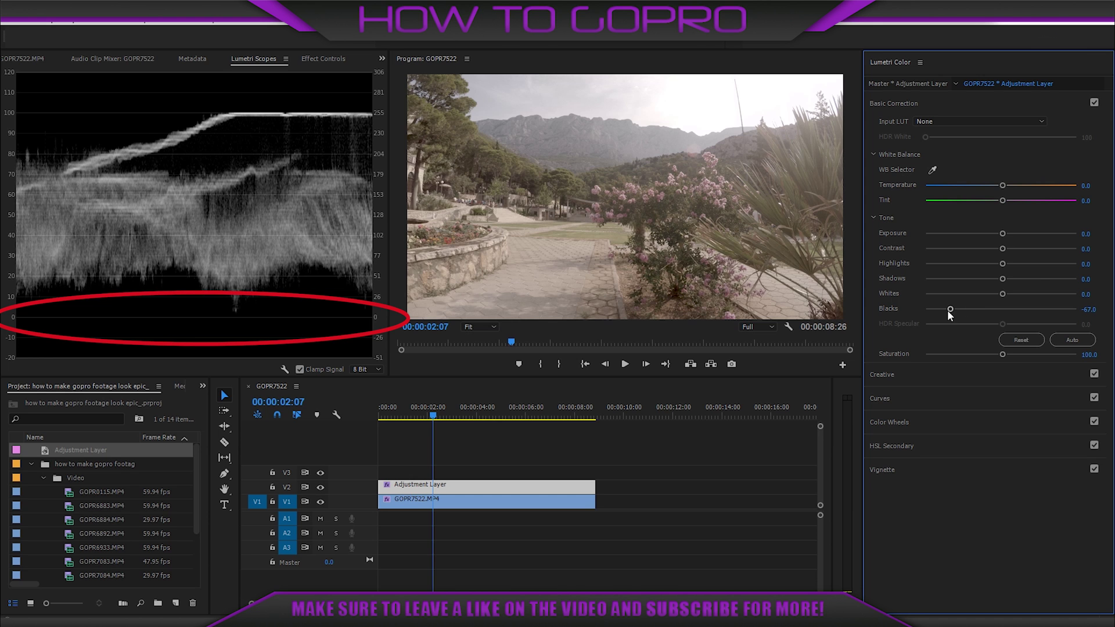
drag(1003, 248, 1030, 249)
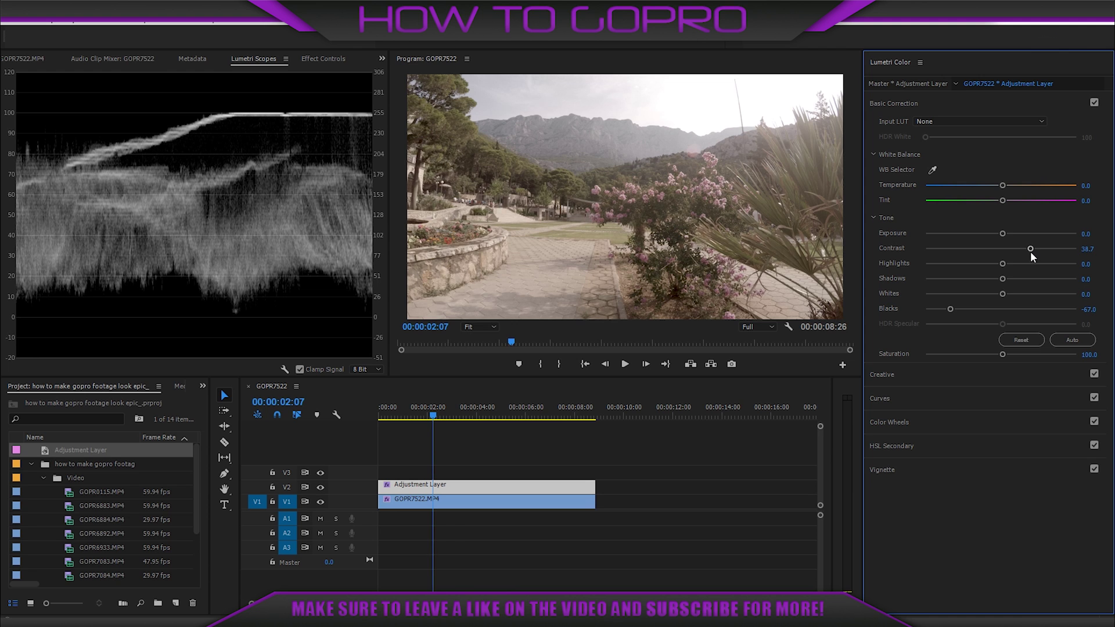
drag(1002, 278, 968, 280)
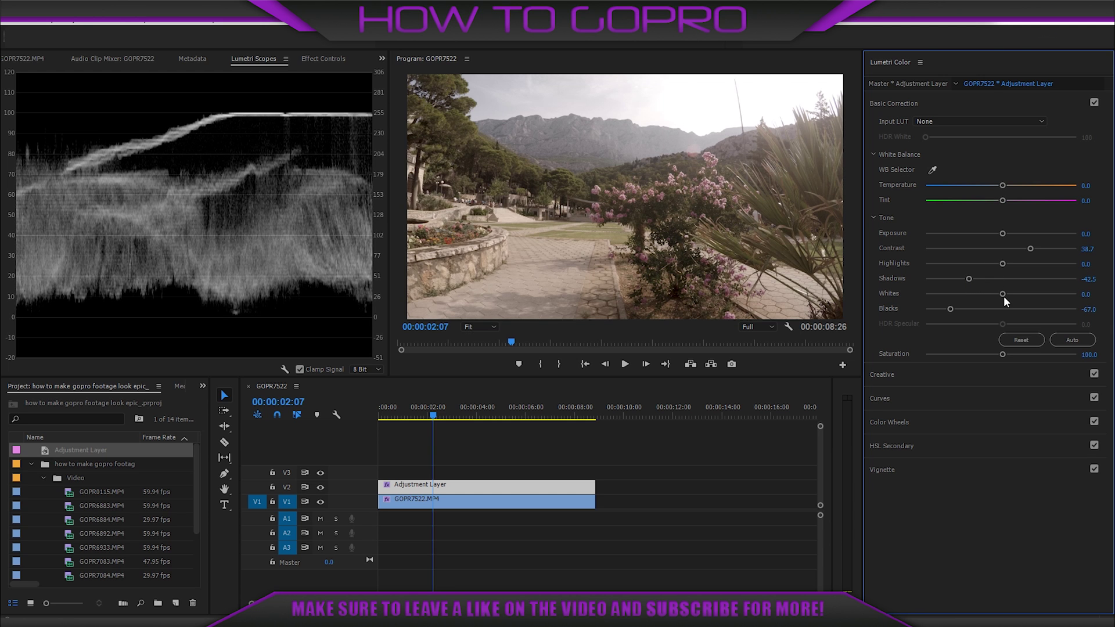
drag(1004, 295, 977, 294)
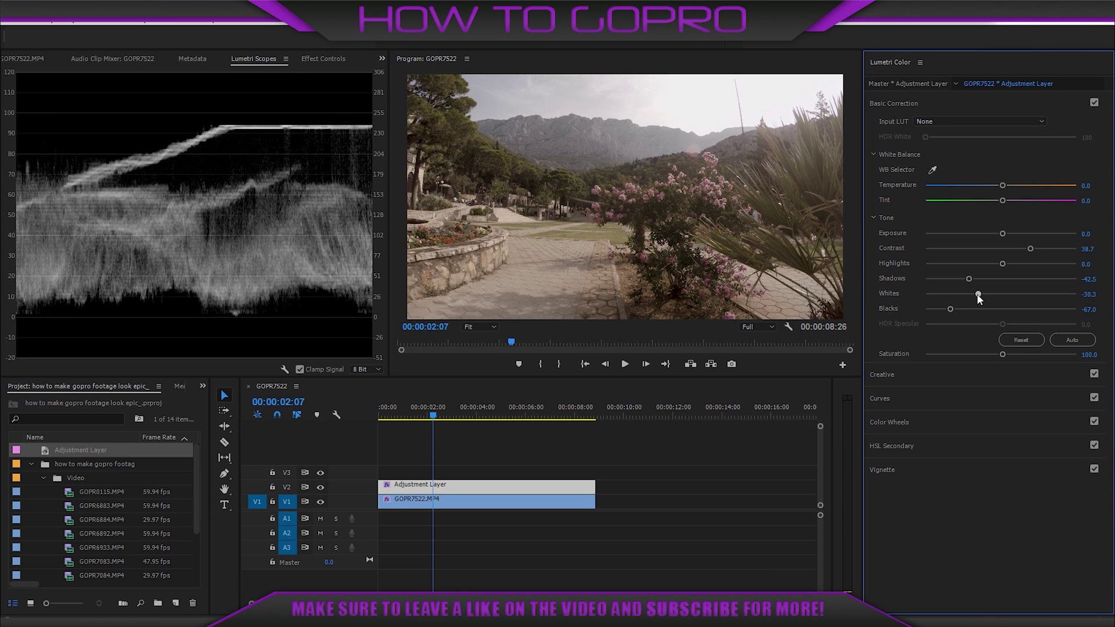
mouse_move(1004, 233)
mouse_down()
mouse_move(1023, 240)
mouse_move(1004, 236)
mouse_up()
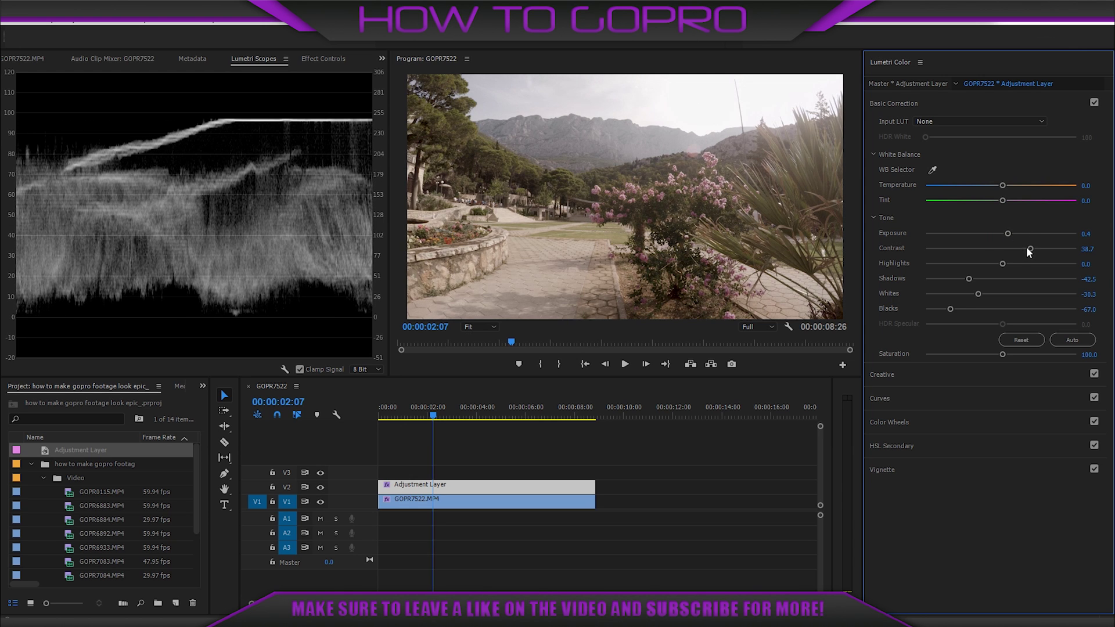
Refine to Contrast 53.3, Shadows -58.6, Whites -31, Blacks -51, Saturation 184.7, inspecting full-size
drag(1030, 249, 1006, 263)
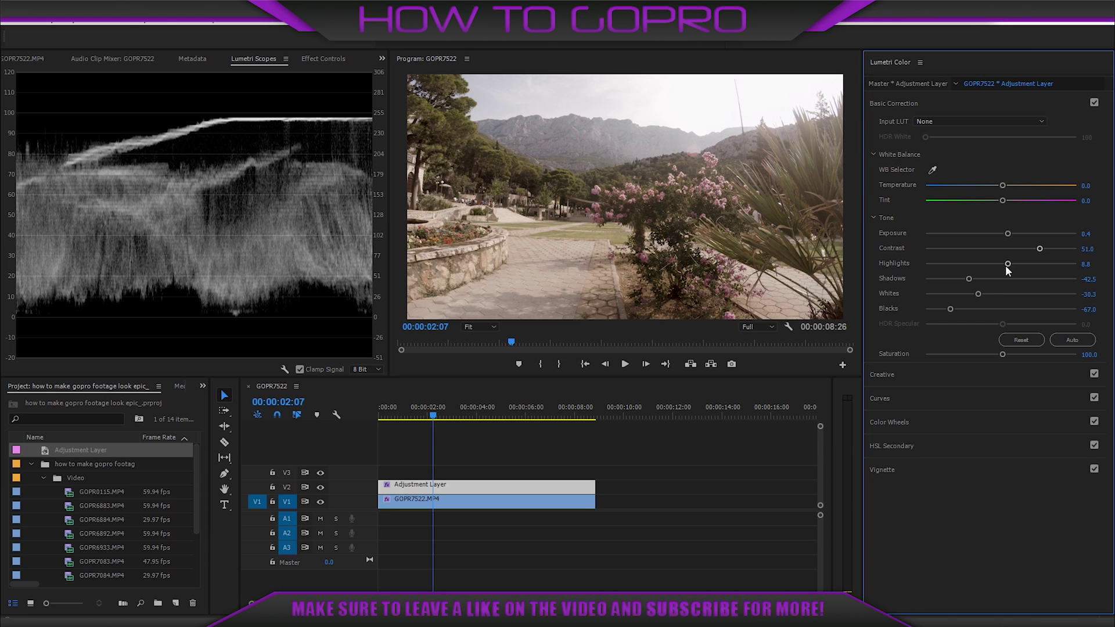
drag(969, 279, 966, 279)
drag(963, 278, 956, 279)
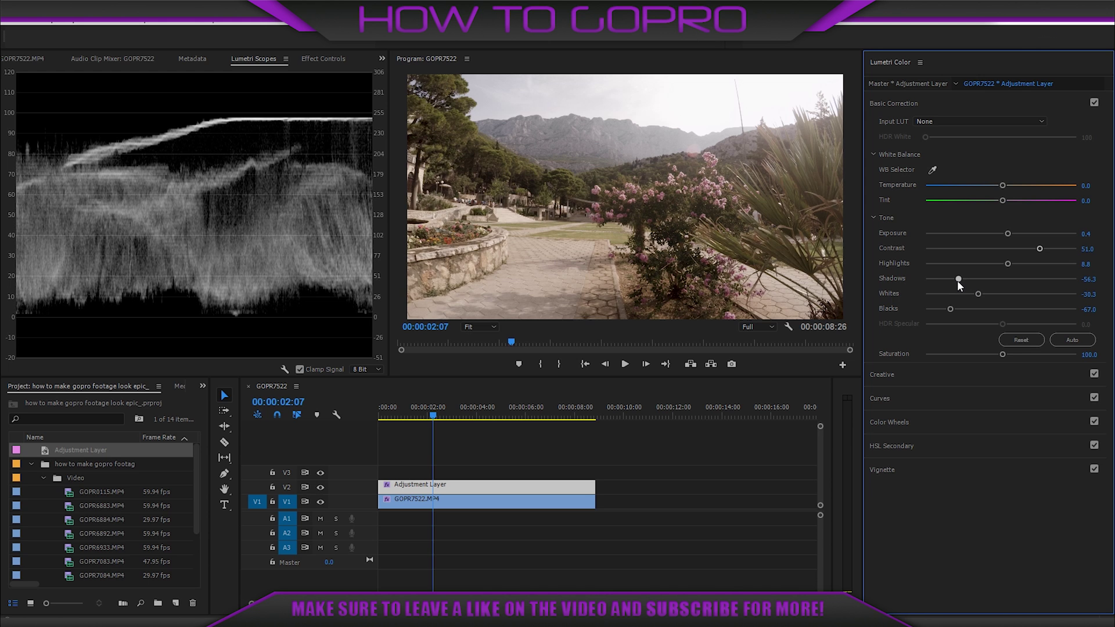
drag(1005, 356, 1033, 356)
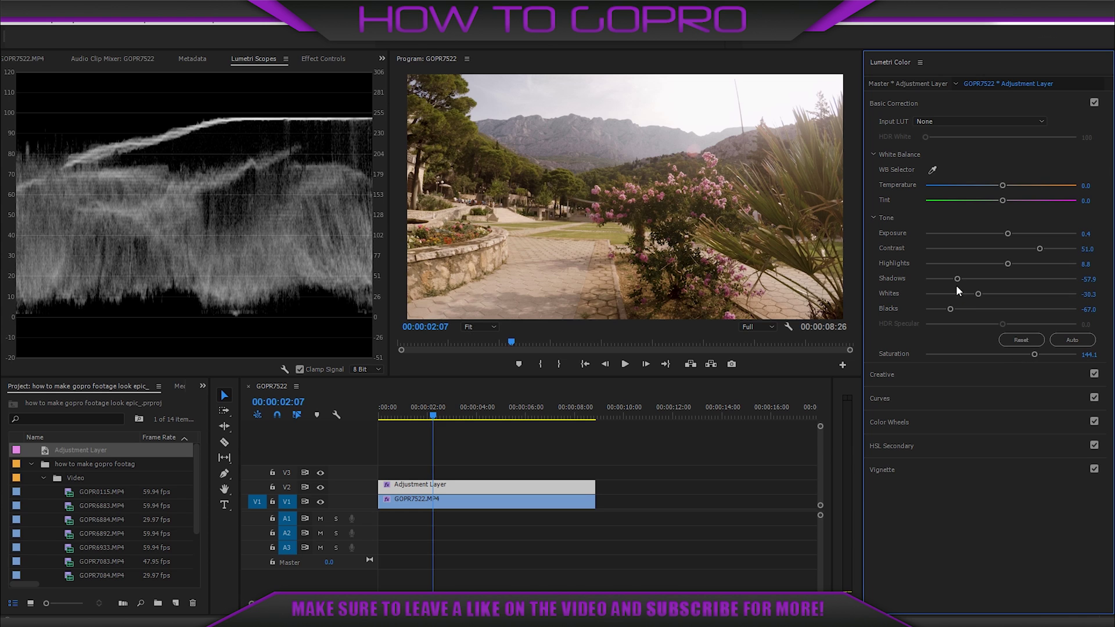
drag(976, 293, 975, 294)
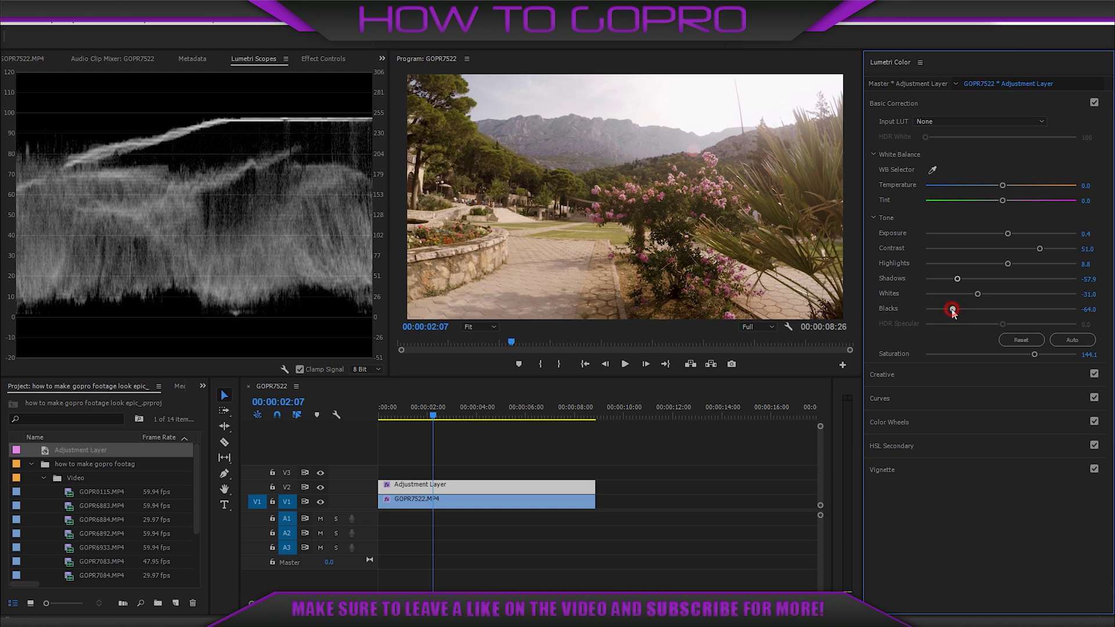
drag(953, 311, 961, 312)
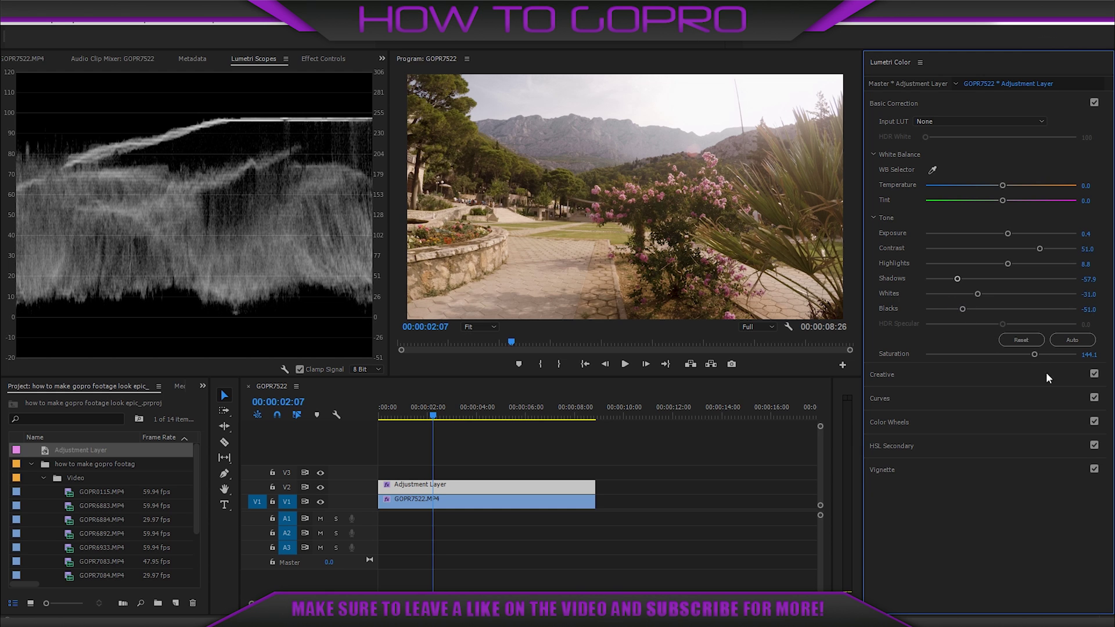
drag(1039, 356, 1066, 357)
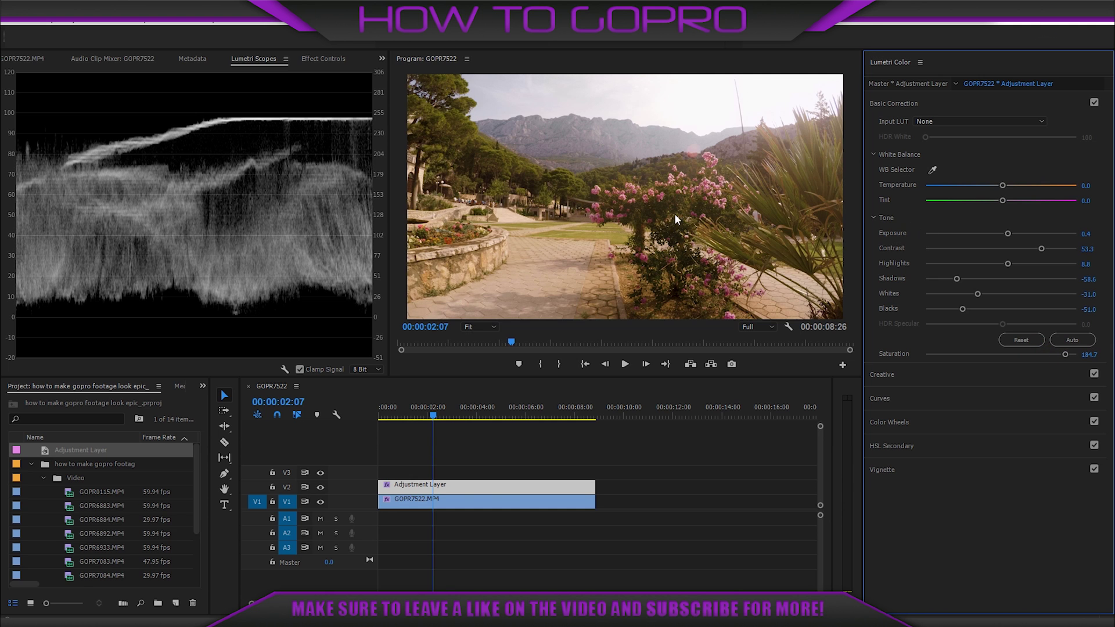
key(grave)
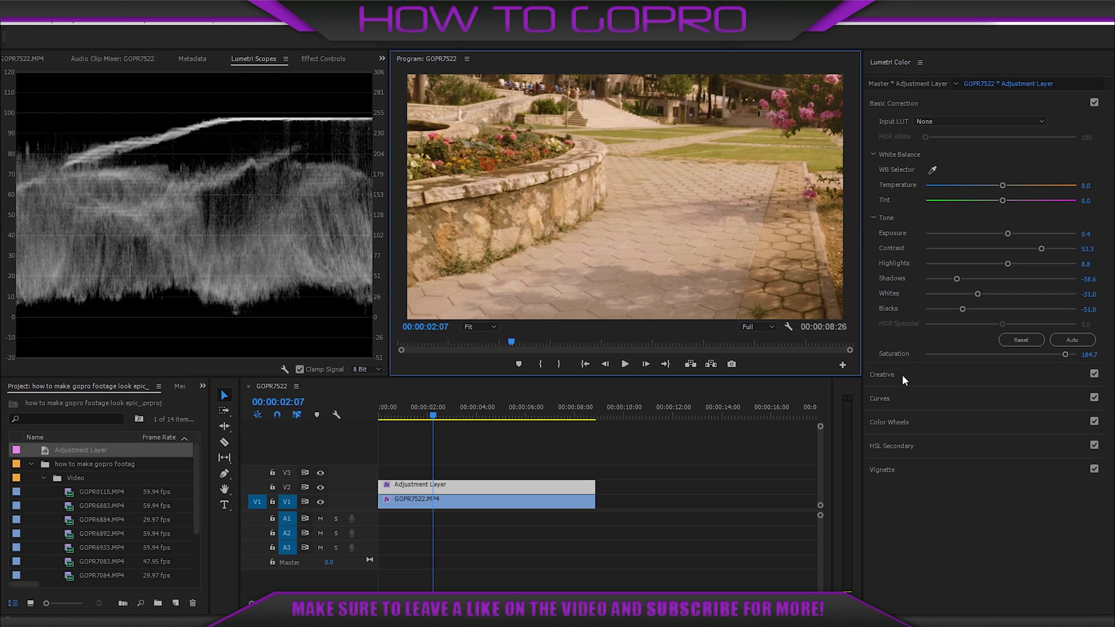
click(901, 374)
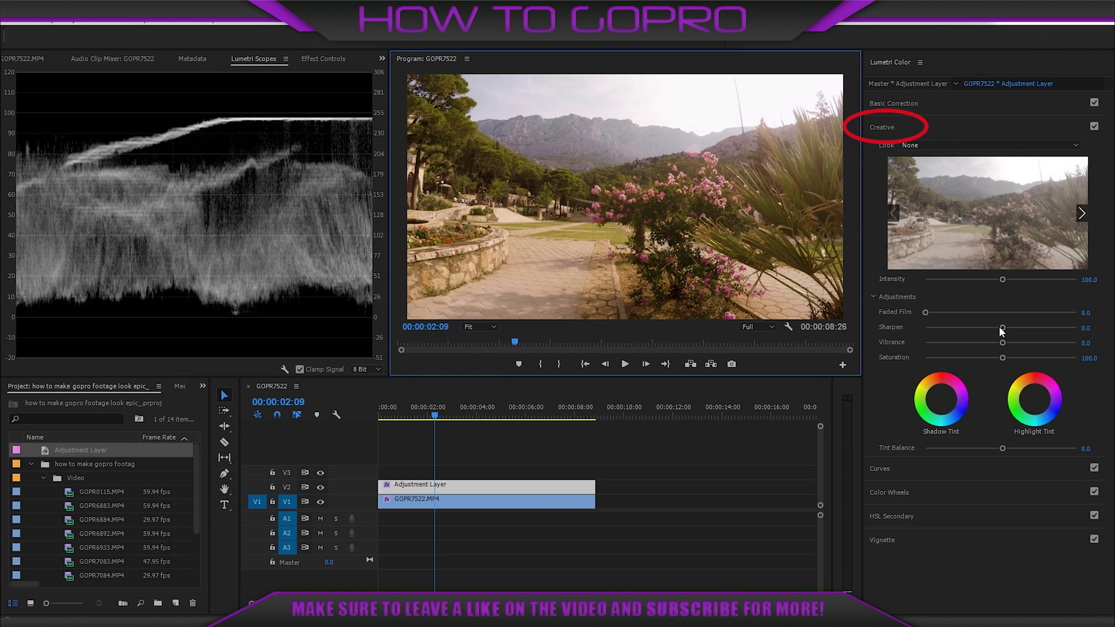
Raise Lumetri Creative Sharpen to 100 and play the clip back full-size to preview
mouse_move(1004, 328)
mouse_down()
mouse_move(1046, 327)
mouse_move(913, 320)
mouse_move(1095, 333)
mouse_move(1084, 332)
mouse_up()
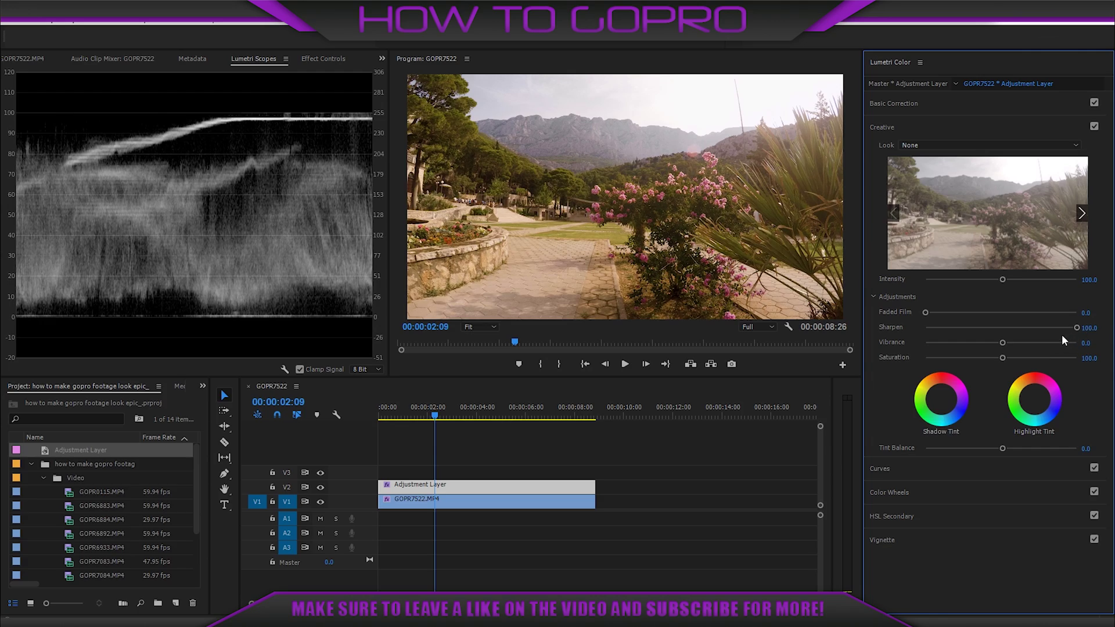
key(grave)
key(space)
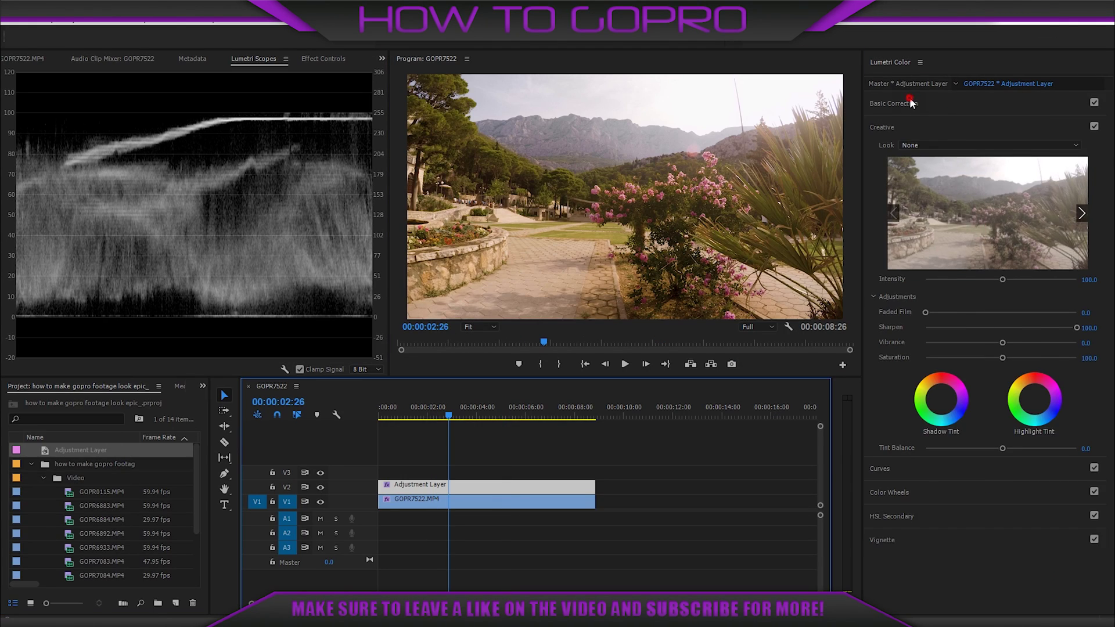
click(908, 103)
Switch the scopes to show only the RGB parade and make the panel taller
right_click(202, 198)
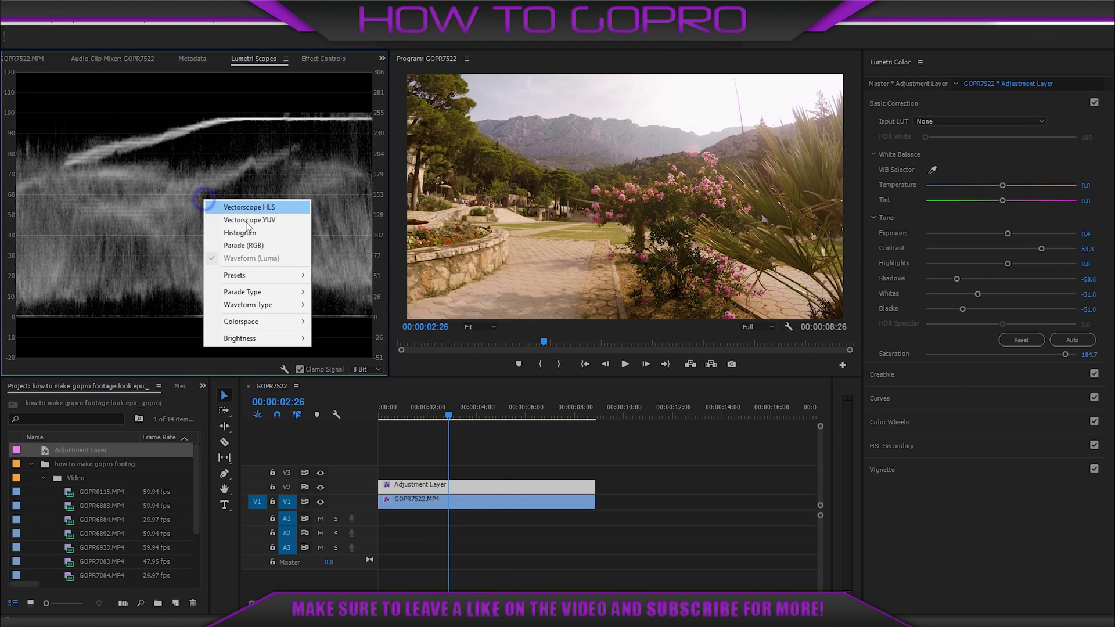
click(273, 243)
right_click(172, 211)
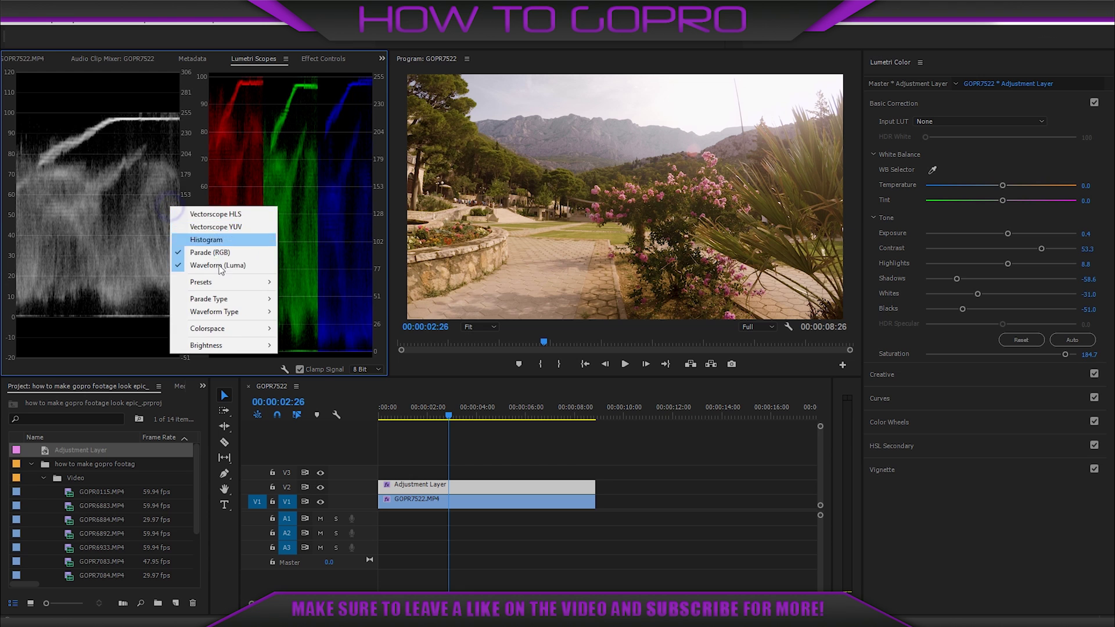
click(224, 265)
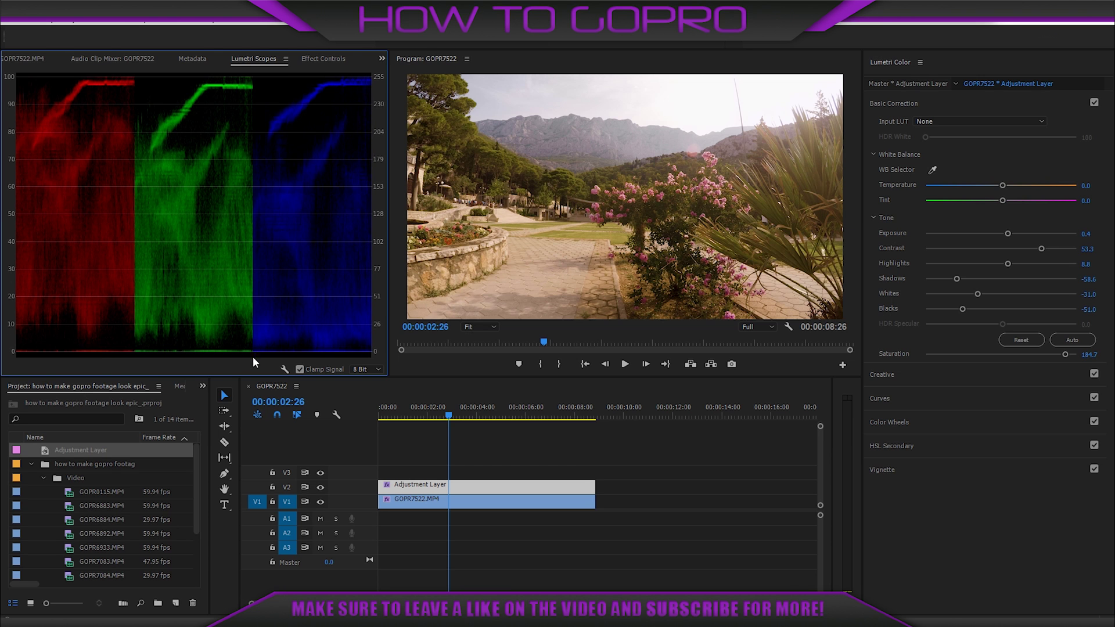
drag(254, 378, 254, 485)
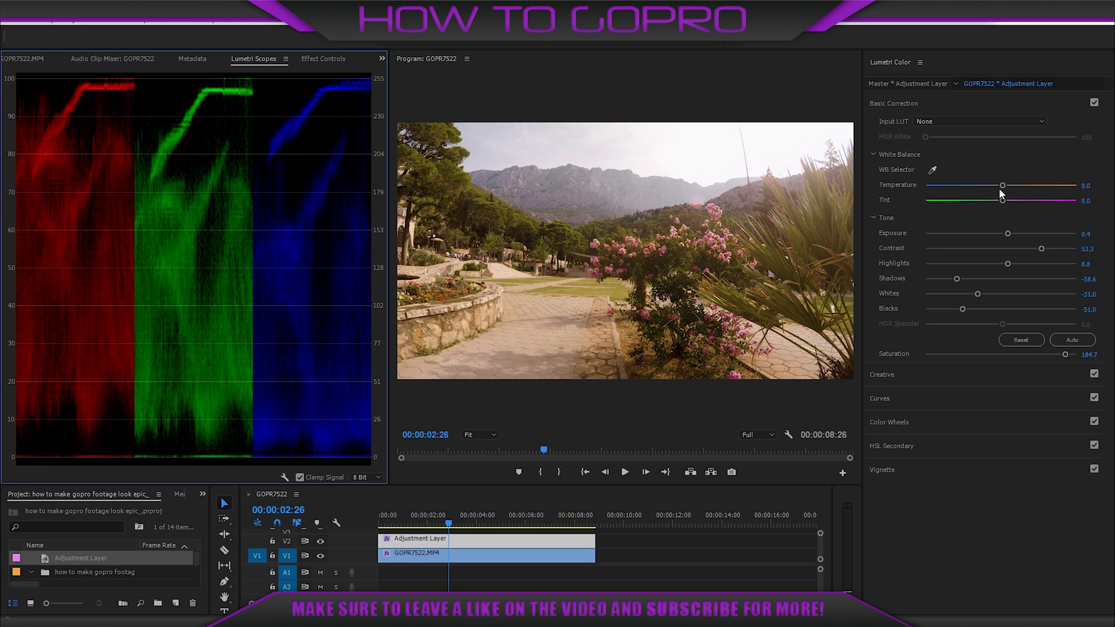
Cool the white balance slightly, setting Temperature and Tint to -3.4
drag(1002, 186, 999, 187)
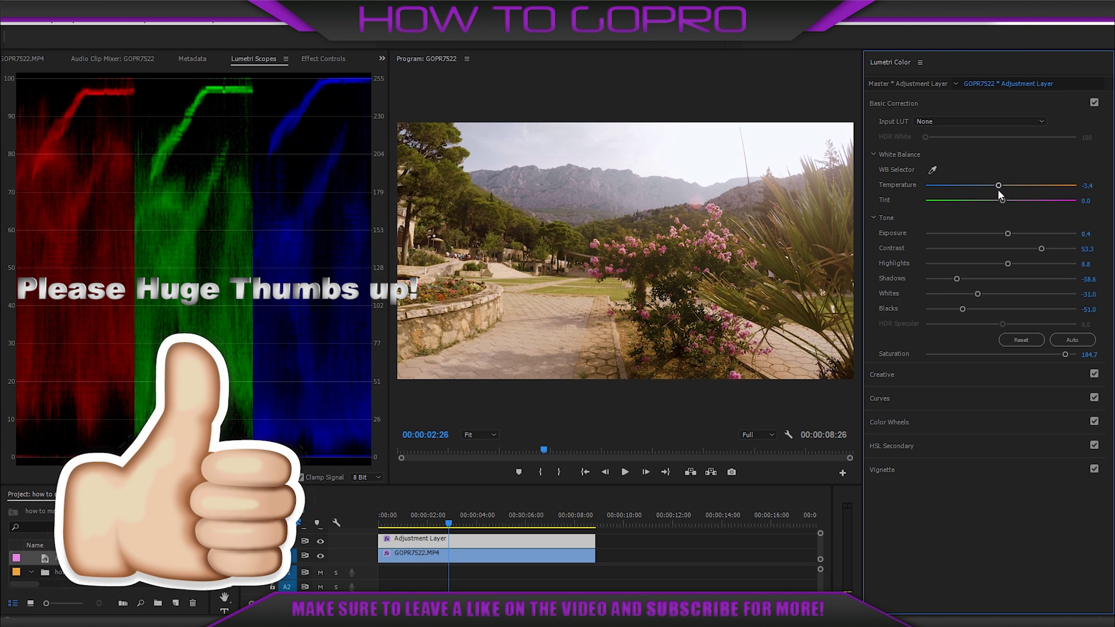
drag(1001, 200, 998, 200)
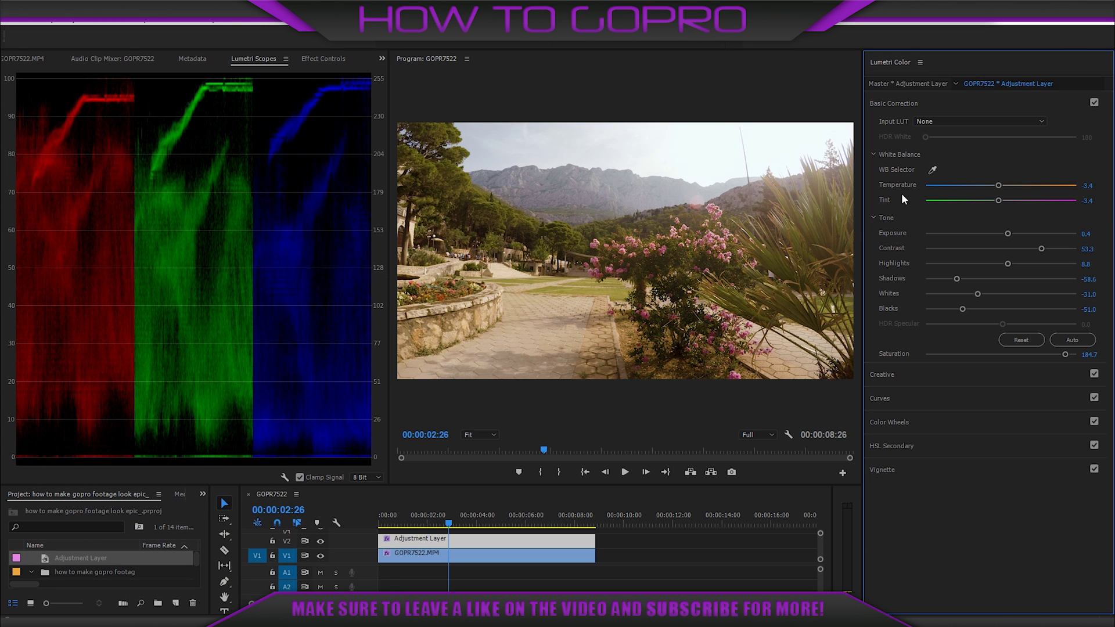
right_click(69, 238)
Restore the luma waveform in the scopes and remove the RGB parade
click(99, 300)
right_click(171, 283)
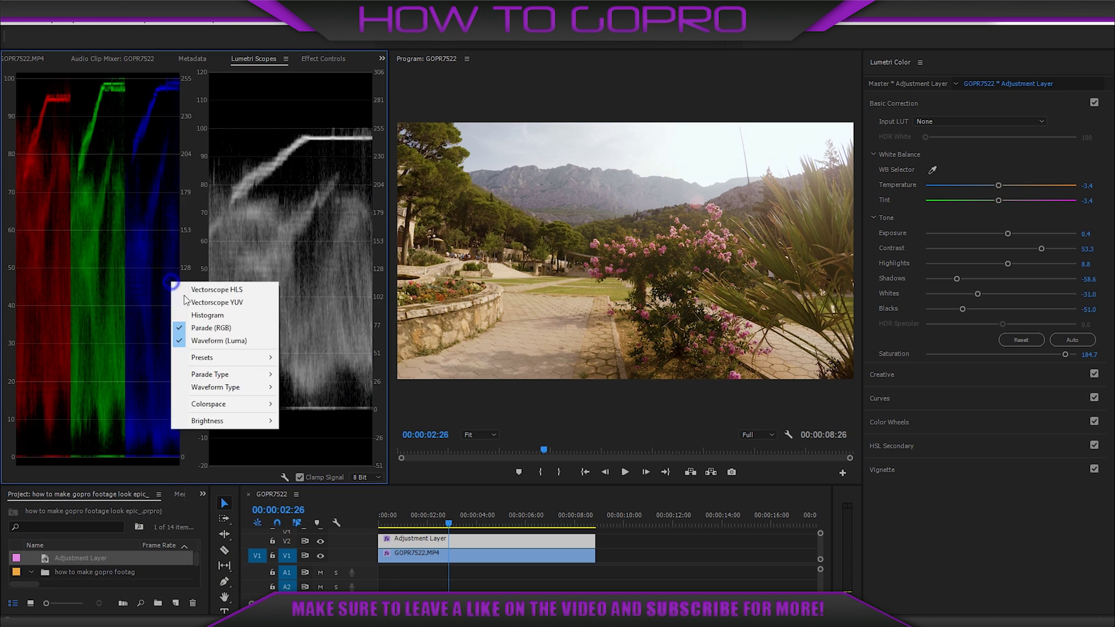
click(210, 328)
drag(246, 483, 252, 466)
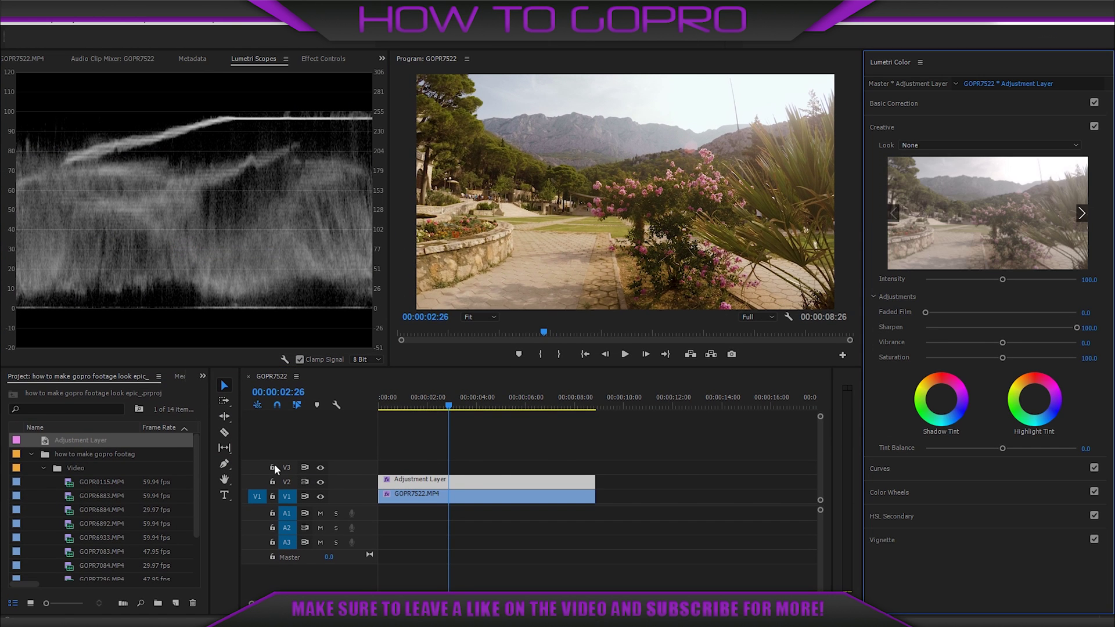
Place a second Adjustment Layer on V3 extended to the clip's end
drag(81, 440, 369, 470)
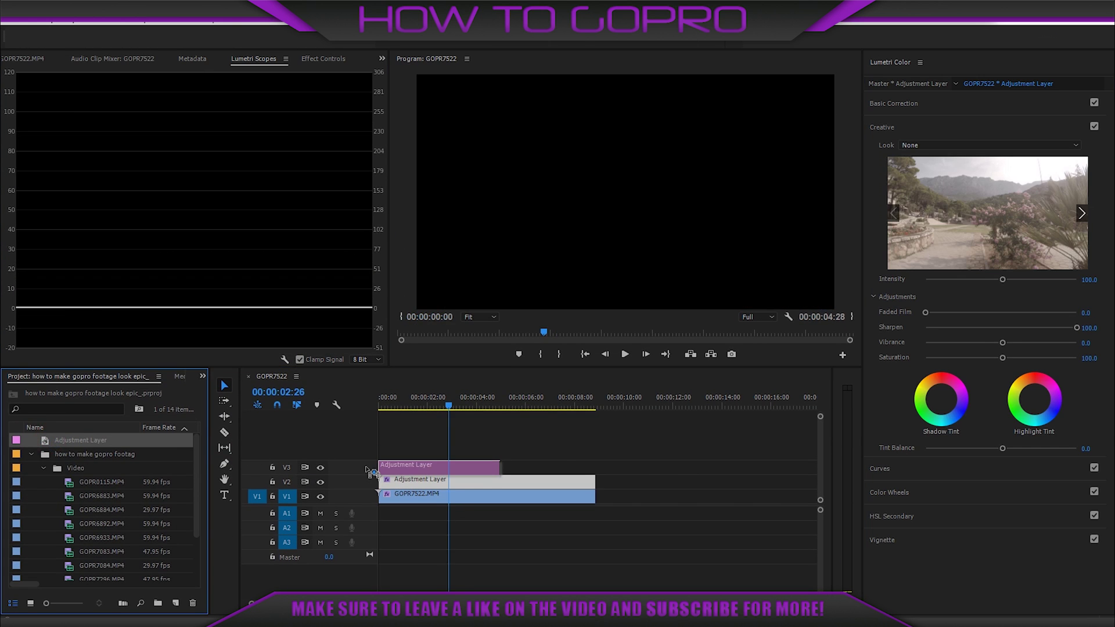
drag(499, 465, 595, 469)
click(515, 467)
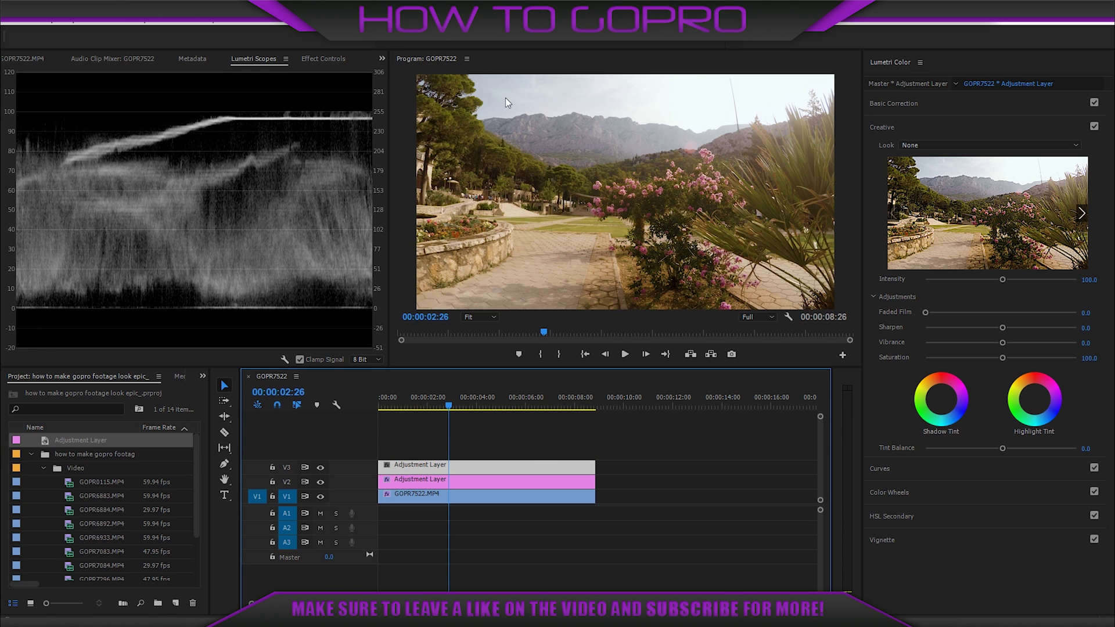
Build an HSL Secondary sky key with several eyedropper samples, checking it as a gray matte
click(884, 514)
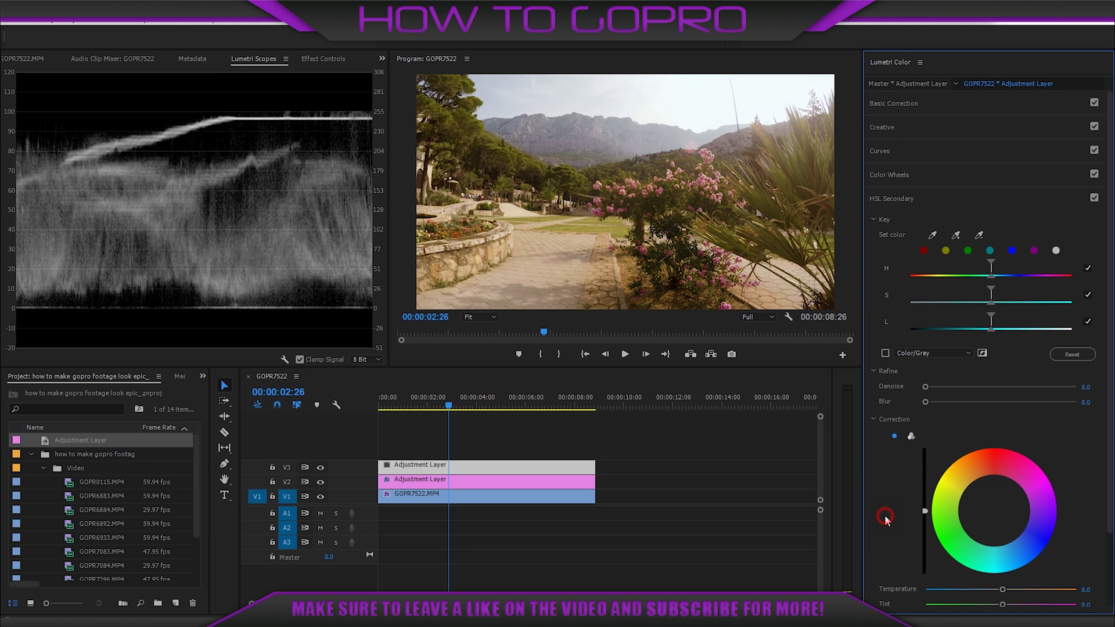
click(498, 102)
click(884, 354)
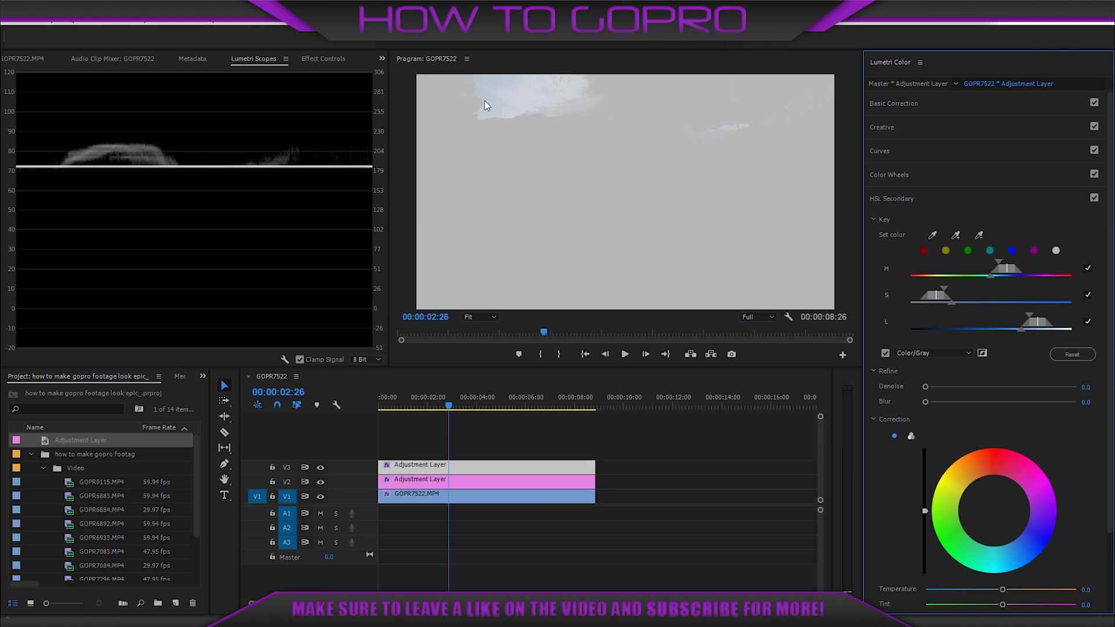
click(955, 236)
click(588, 85)
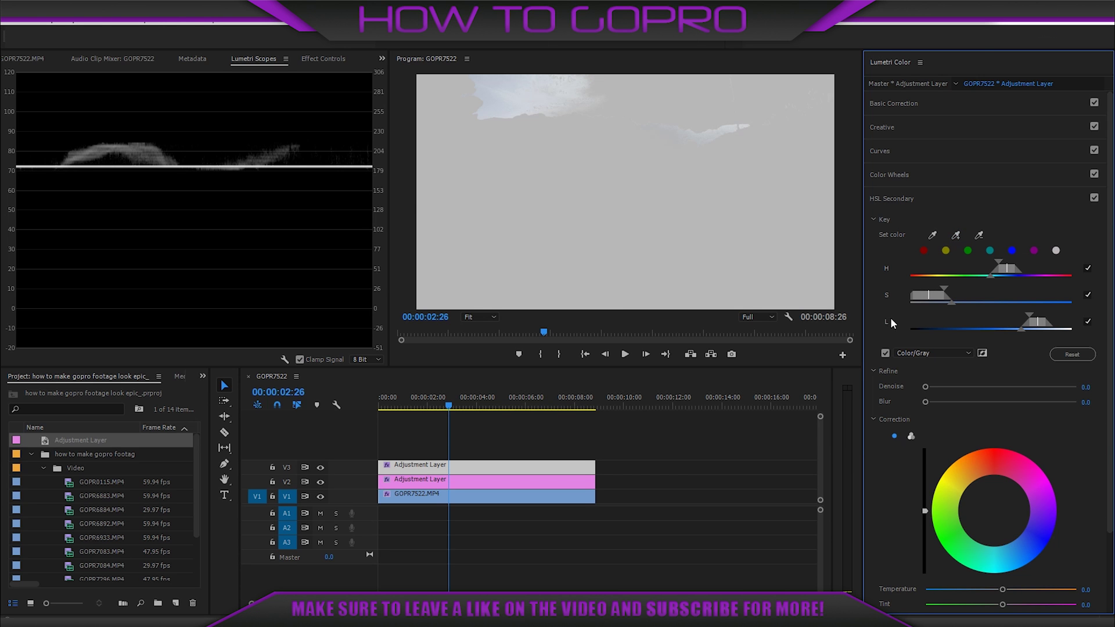
click(885, 354)
click(955, 235)
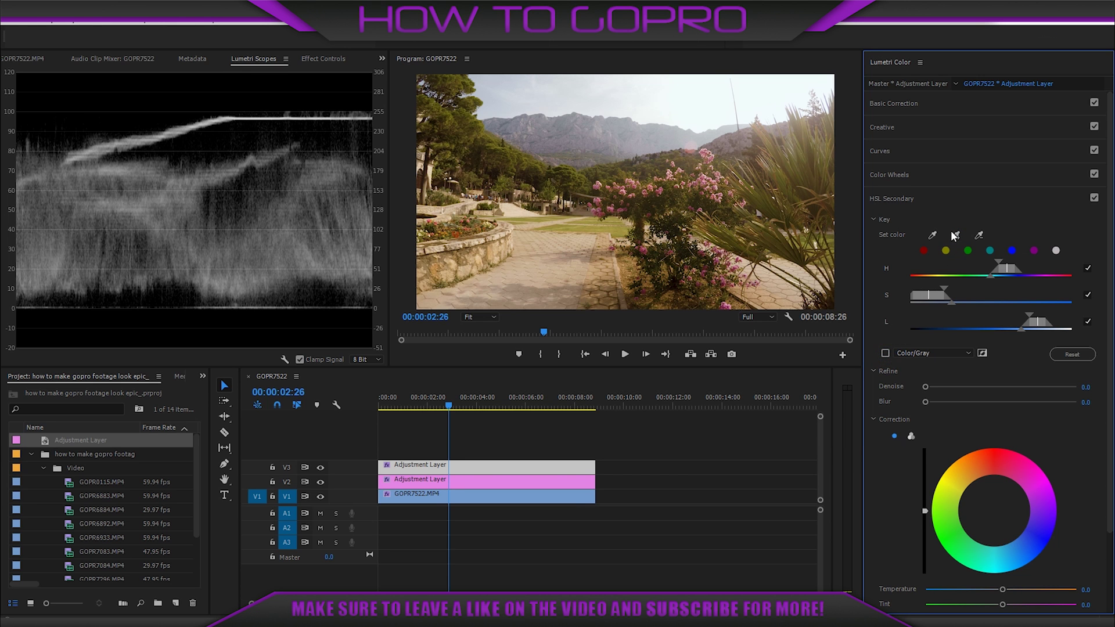
click(492, 111)
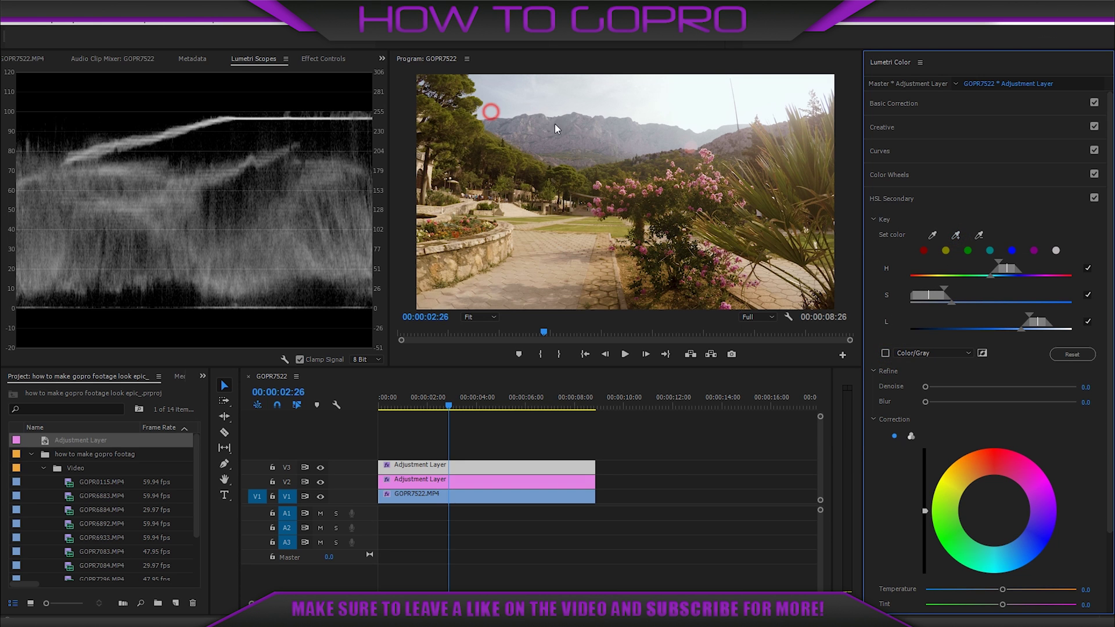
click(955, 235)
click(558, 92)
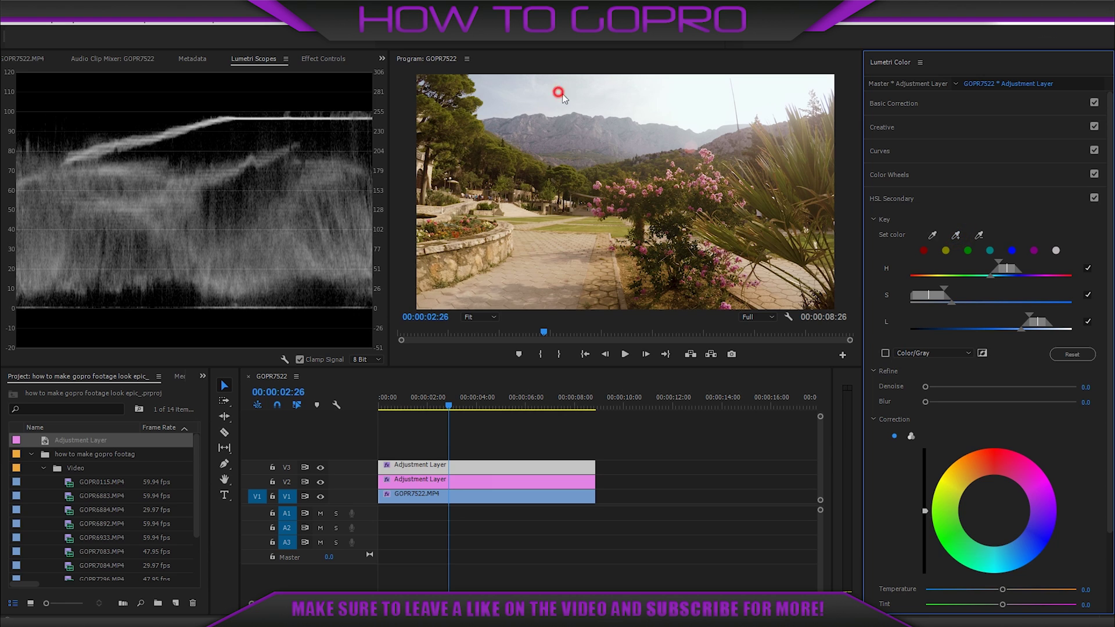
click(884, 353)
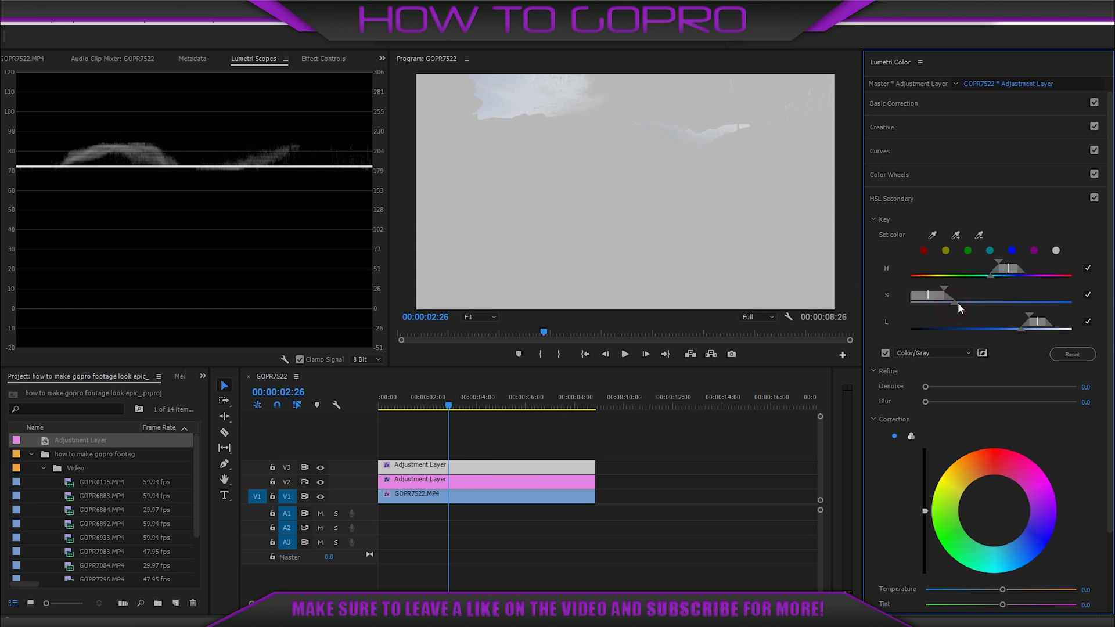
Soften the key's H/S/L ranges and refine it with Denoise 77.4 and Blur 2.6
drag(973, 304, 972, 274)
drag(1020, 329, 1006, 328)
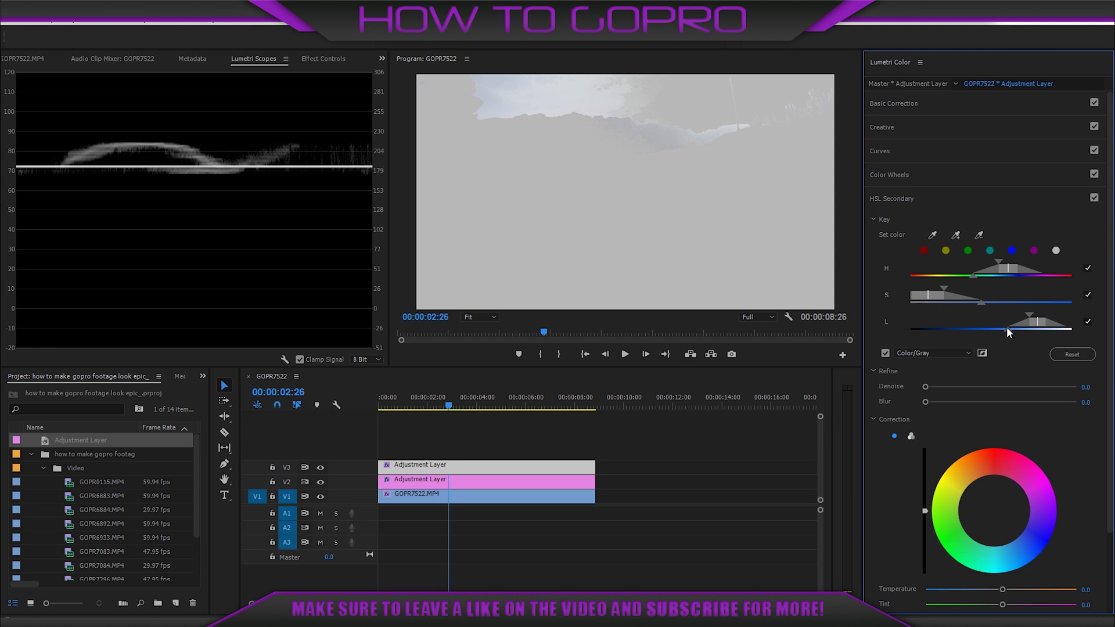
drag(926, 386, 1044, 395)
drag(924, 401, 942, 403)
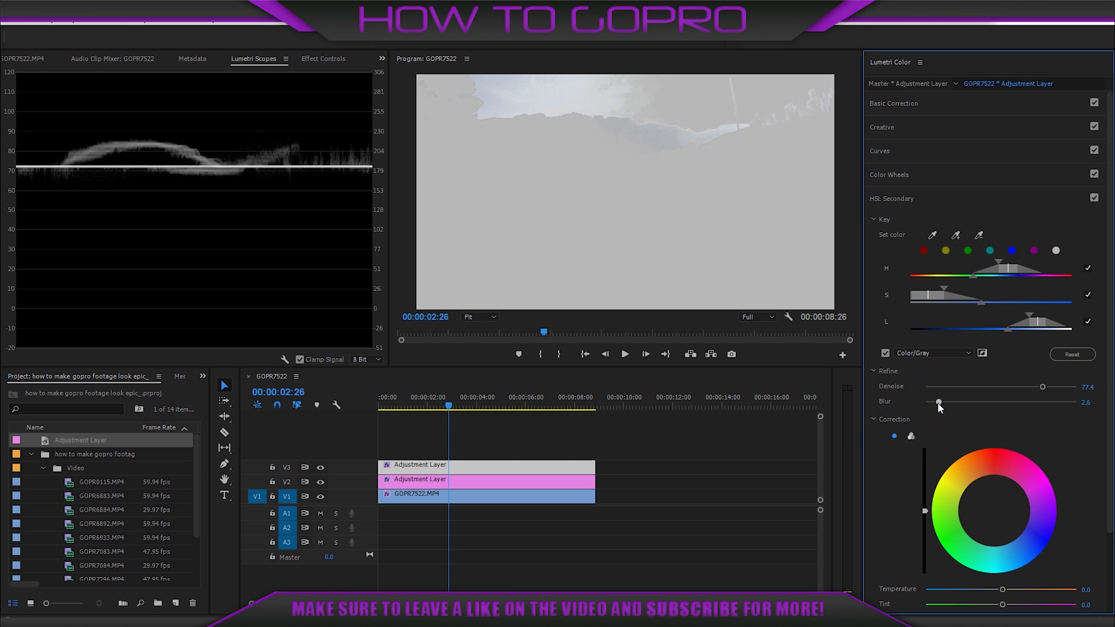
Shift the keyed sky toward blue, darken it, Temperature -18.8 and Saturation 91.2
click(884, 353)
drag(1108, 319, 1112, 414)
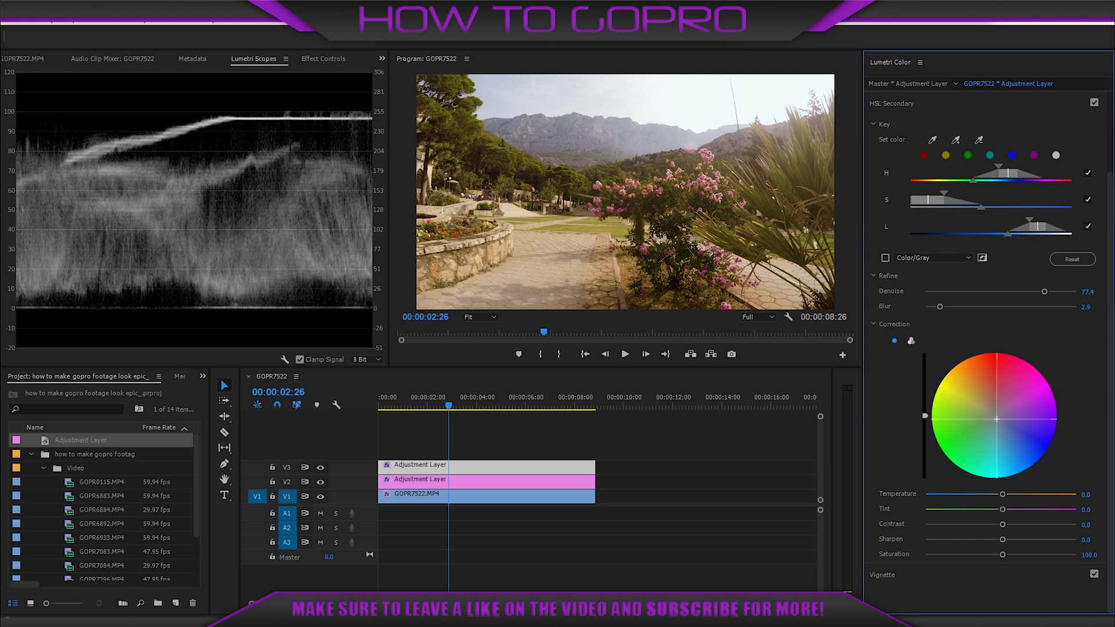
drag(996, 419, 1033, 436)
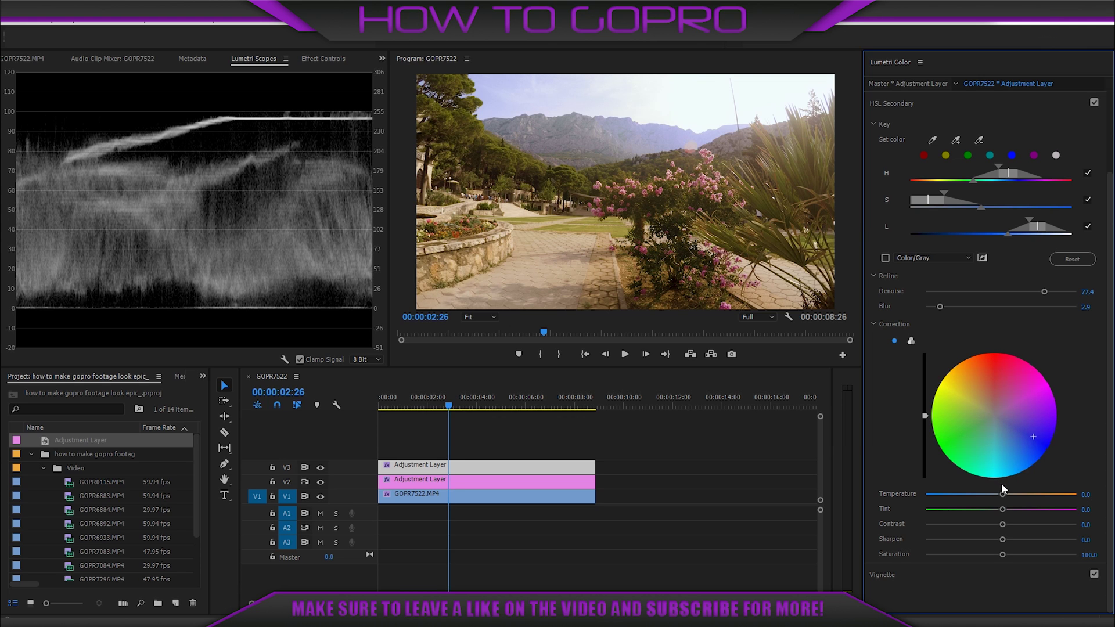
drag(925, 417, 925, 439)
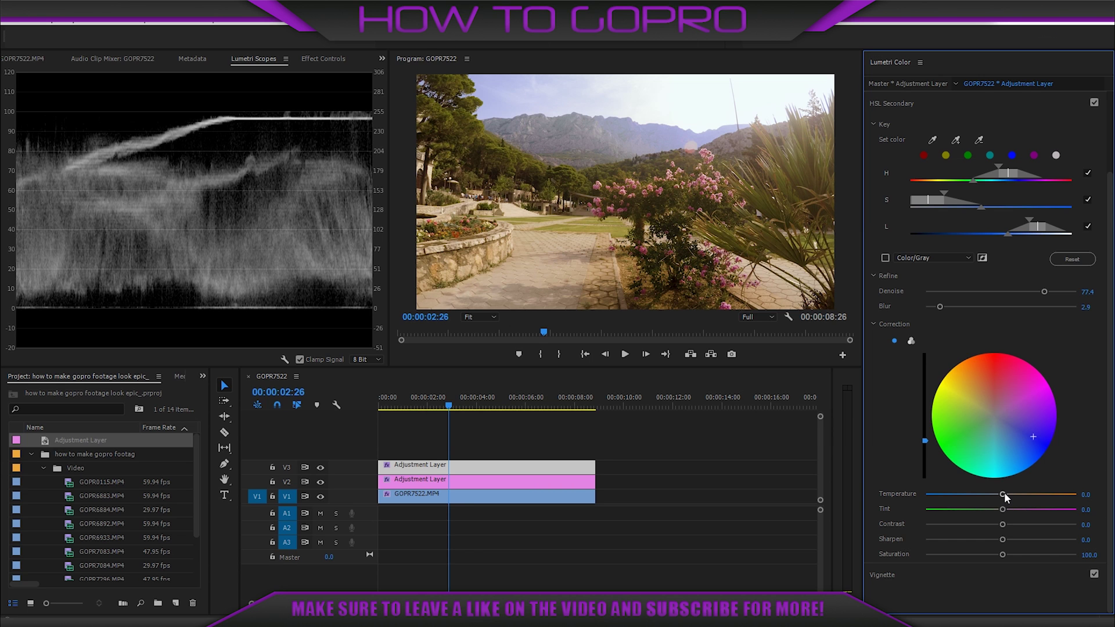
drag(1003, 495, 987, 495)
mouse_move(1001, 554)
mouse_down()
mouse_move(990, 553)
mouse_move(1077, 555)
mouse_move(1000, 552)
mouse_up()
Add a rectangle mask to the Lumetri Color effect and move it onto the sky
click(327, 59)
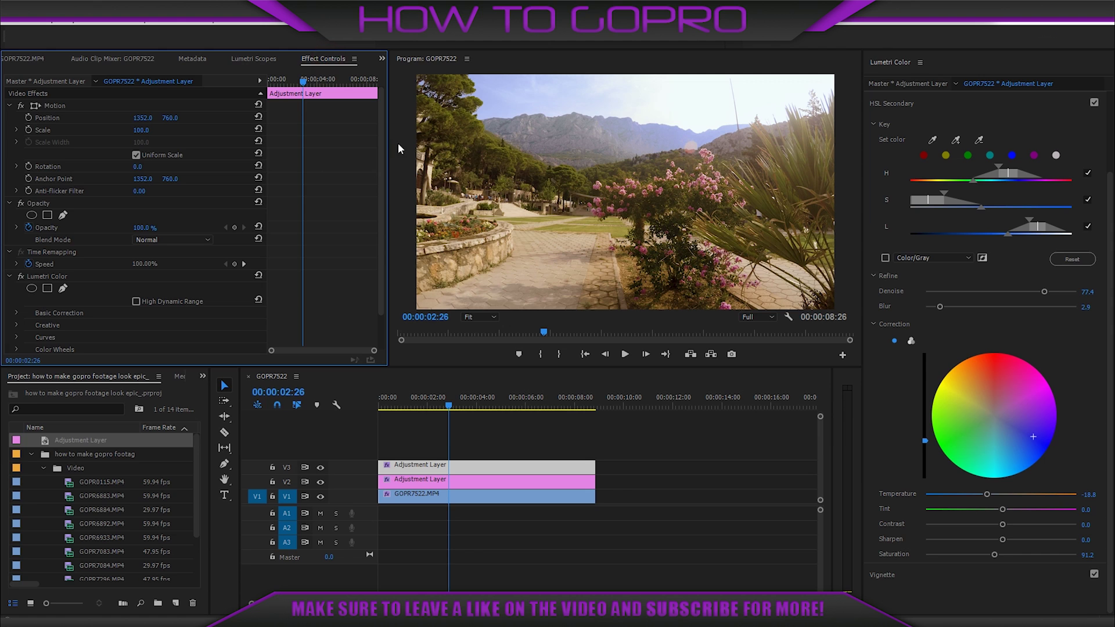
scroll(378, 194, down, 2)
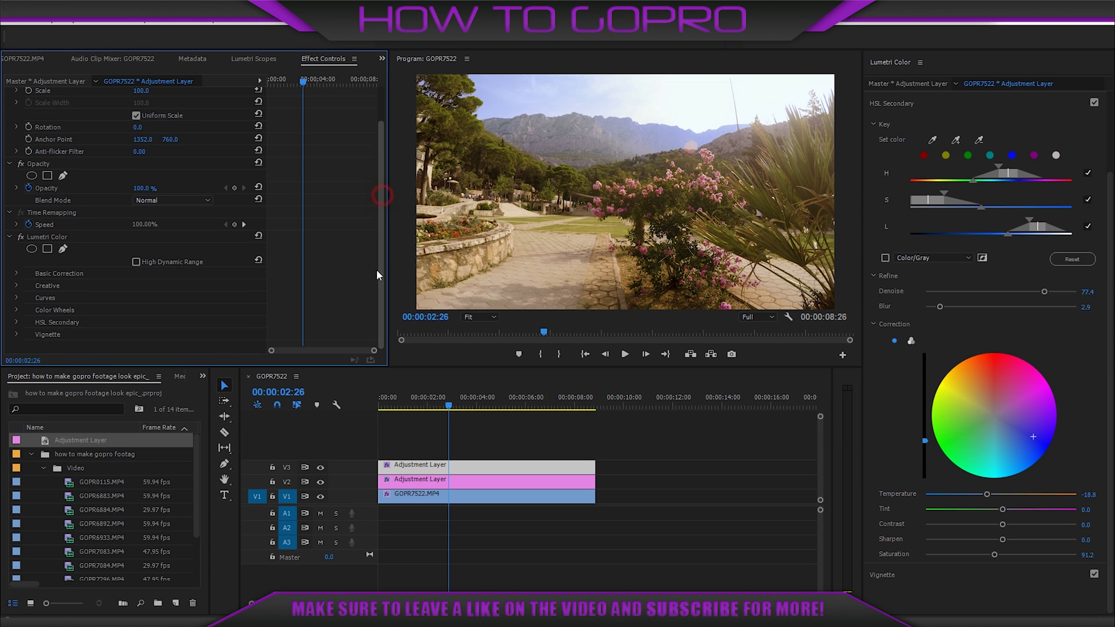
click(48, 249)
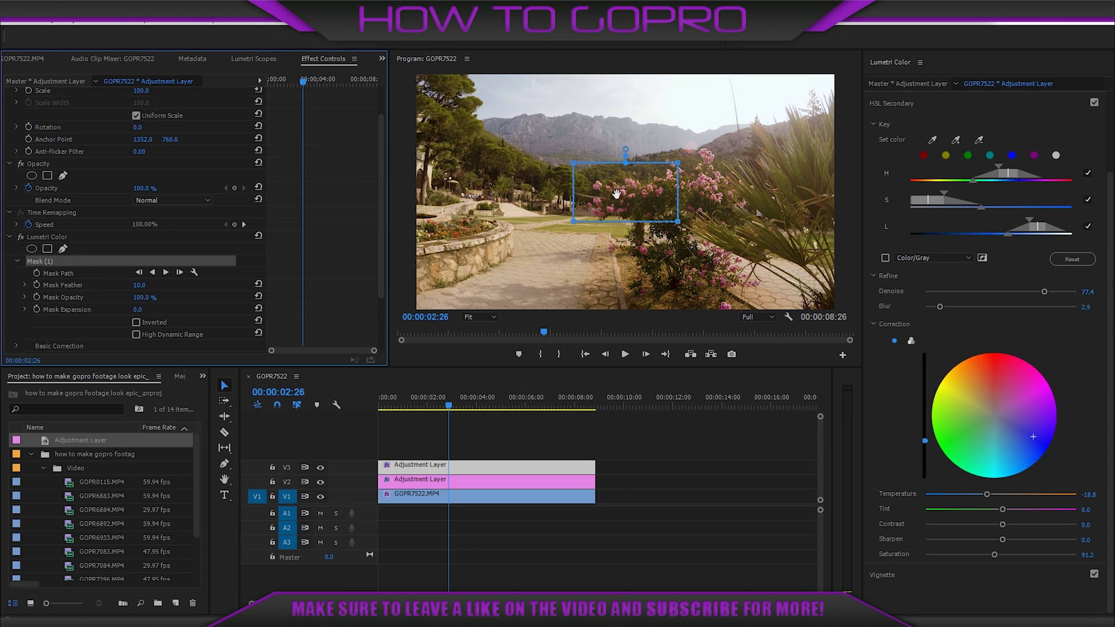
drag(614, 193, 503, 94)
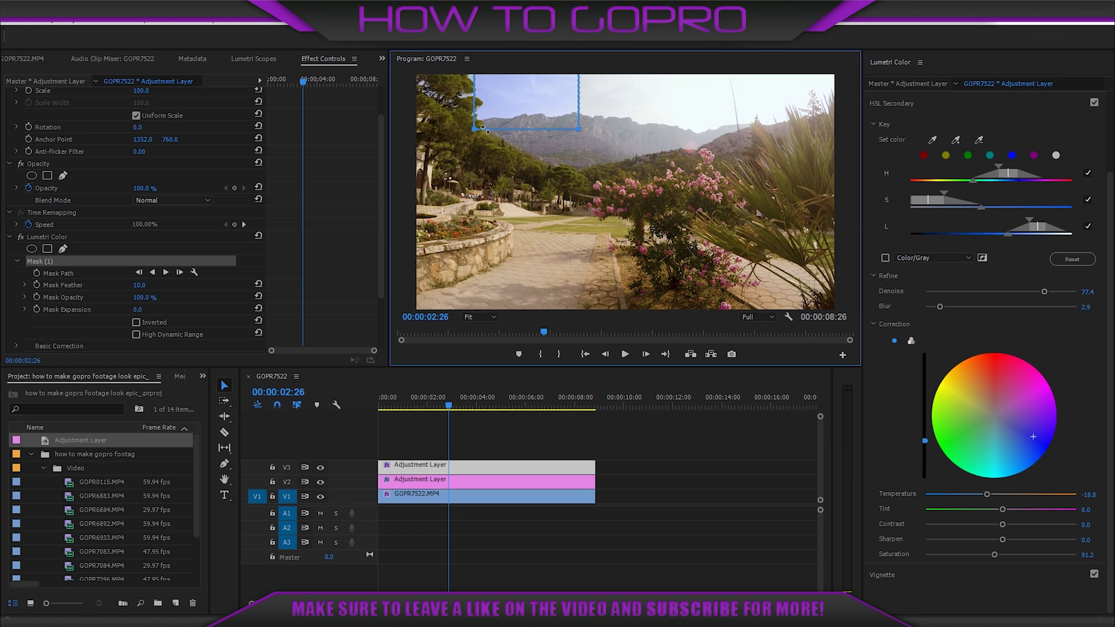
drag(475, 129, 411, 105)
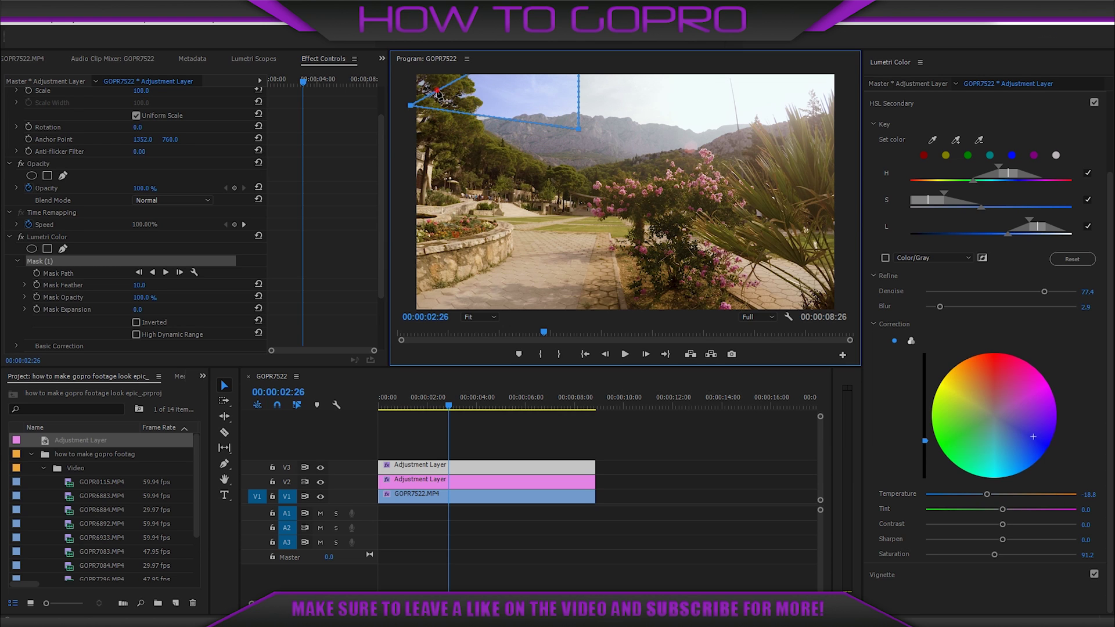
drag(467, 74, 411, 74)
Stretch the mask across the whole sky and add points following the mountain ridge
drag(488, 116, 483, 119)
drag(578, 129, 837, 116)
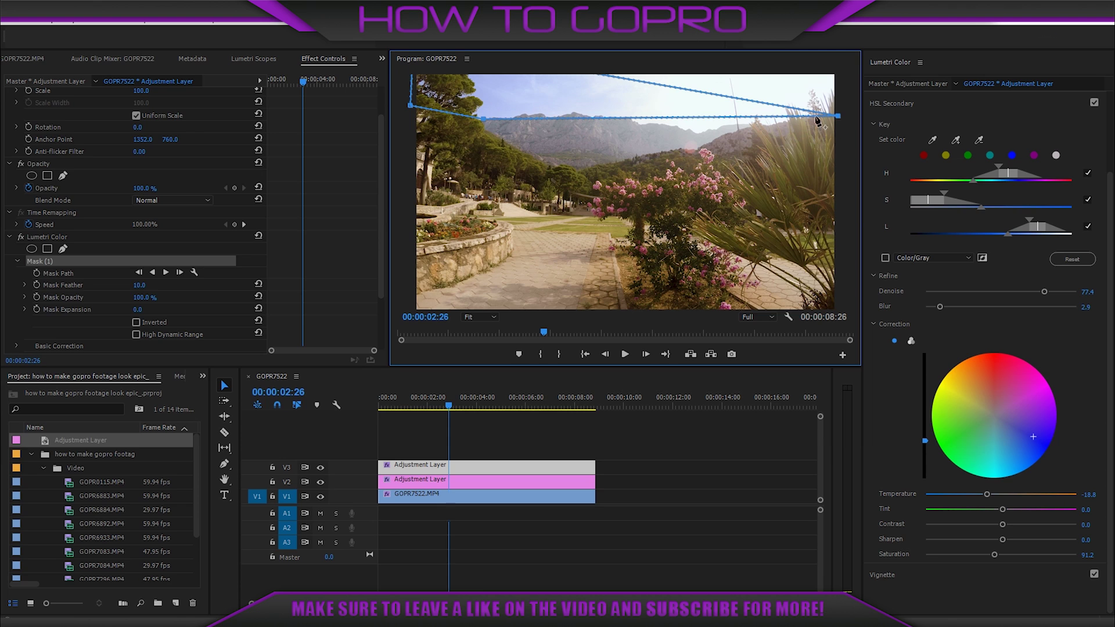
click(646, 118)
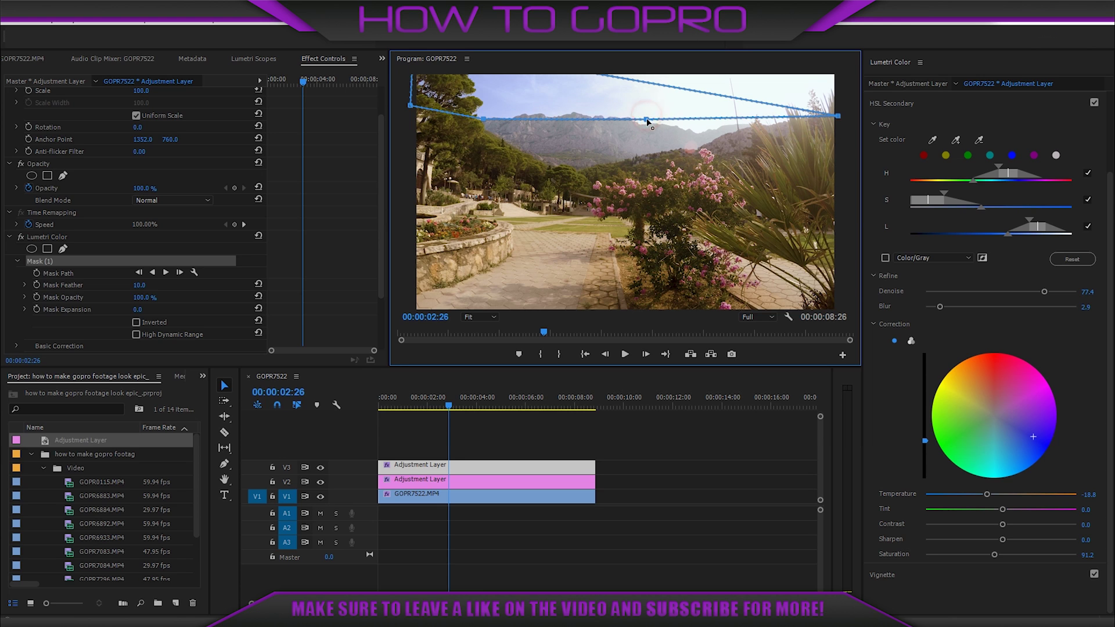
click(595, 115)
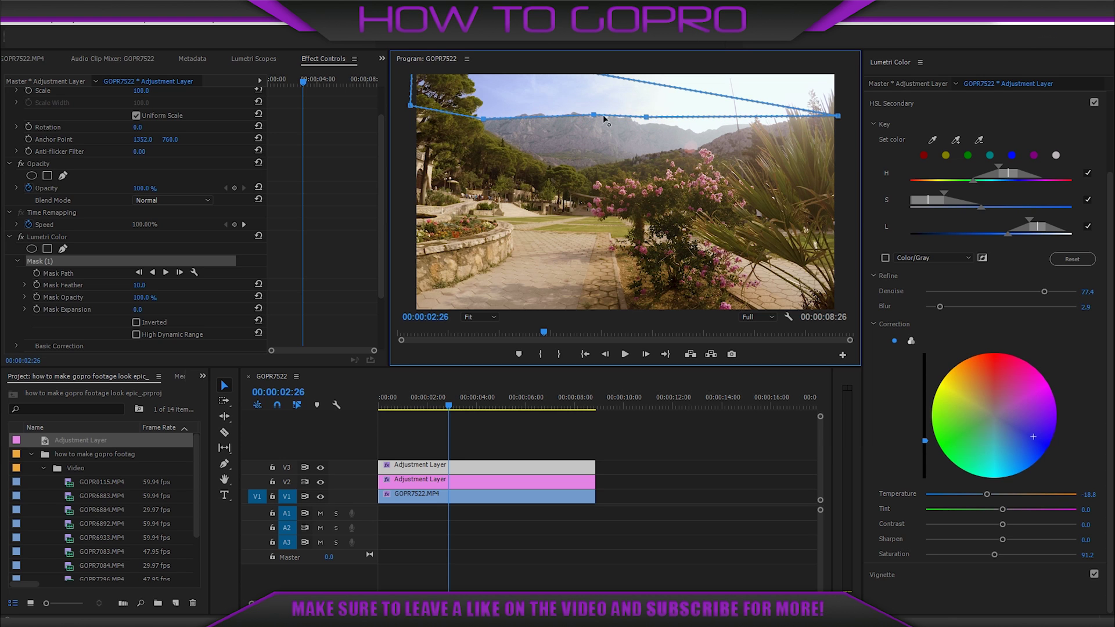
click(645, 118)
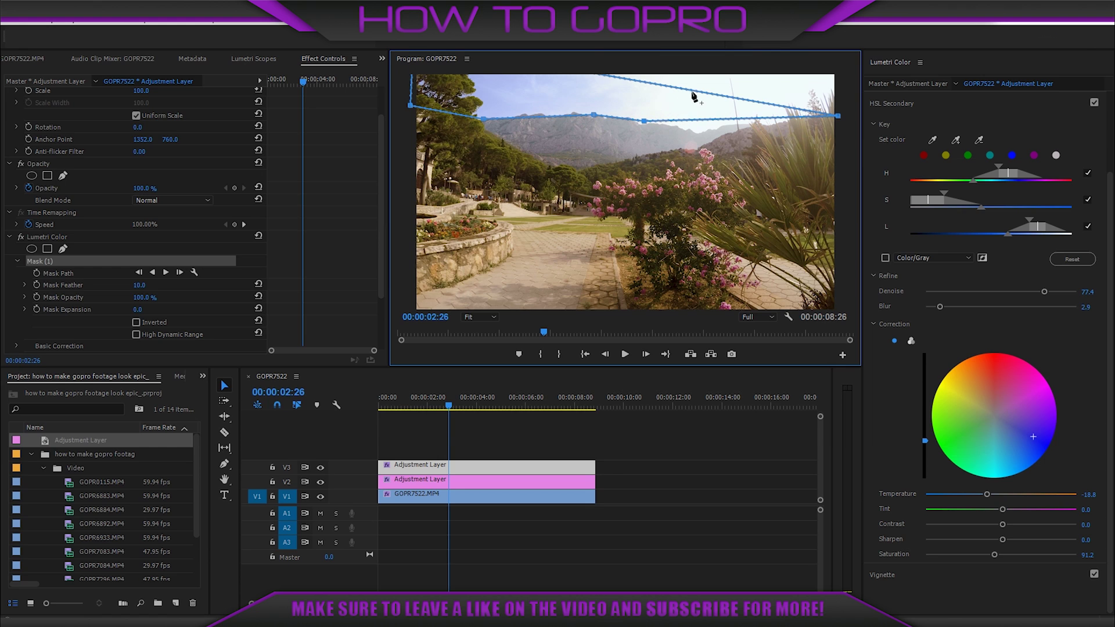
drag(691, 91, 843, 76)
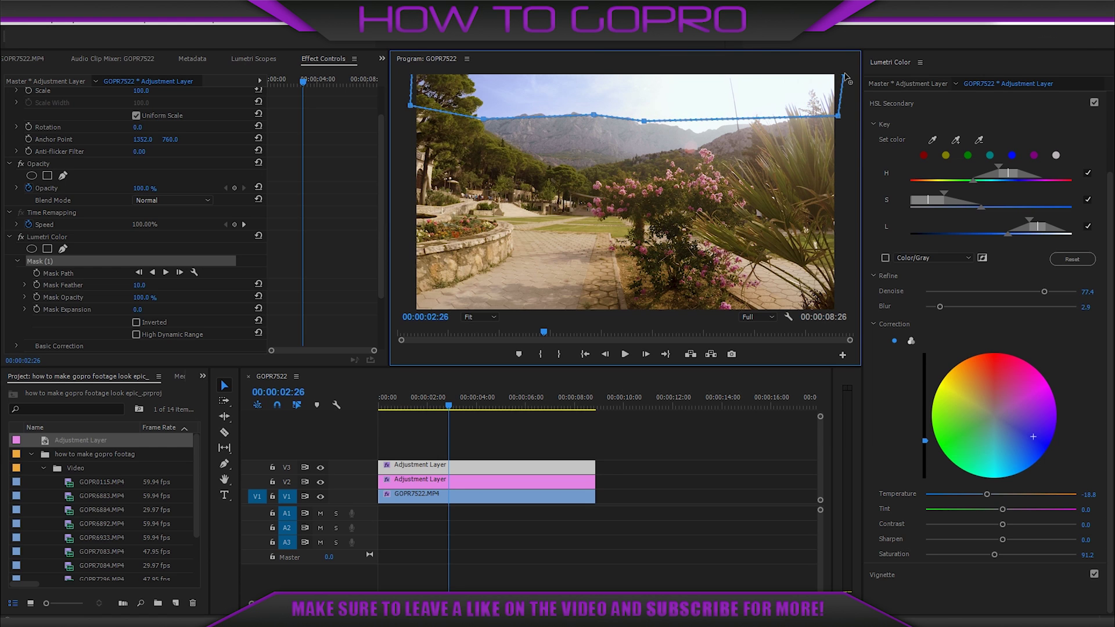
drag(701, 119, 694, 127)
Compare the image with the sky grade toggled off and back on
click(44, 237)
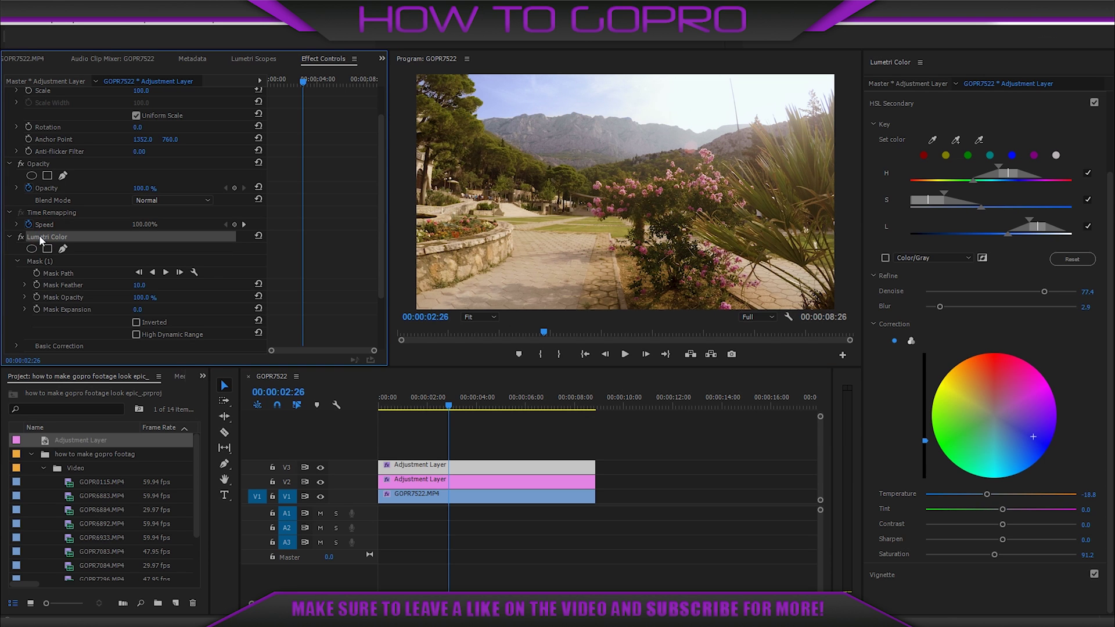
click(21, 237)
click(21, 237)
click(21, 237)
click(21, 237)
click(21, 238)
Add an adjustment layer on V4 spanning the clip and sample the tree green as the HSL key colour
drag(97, 439, 374, 447)
drag(498, 452, 566, 454)
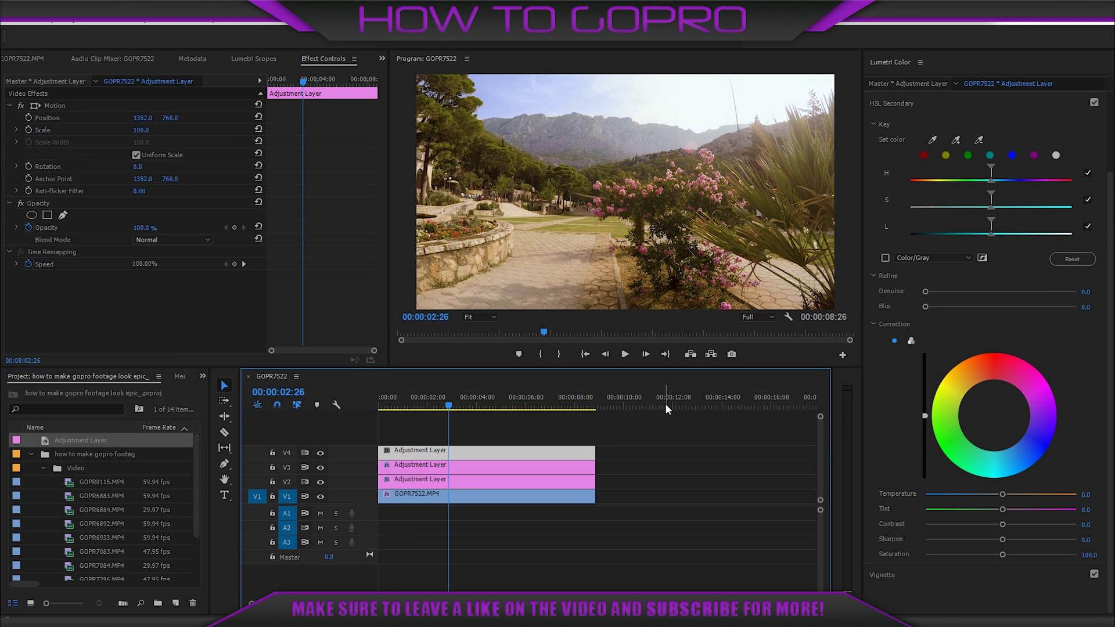
click(932, 140)
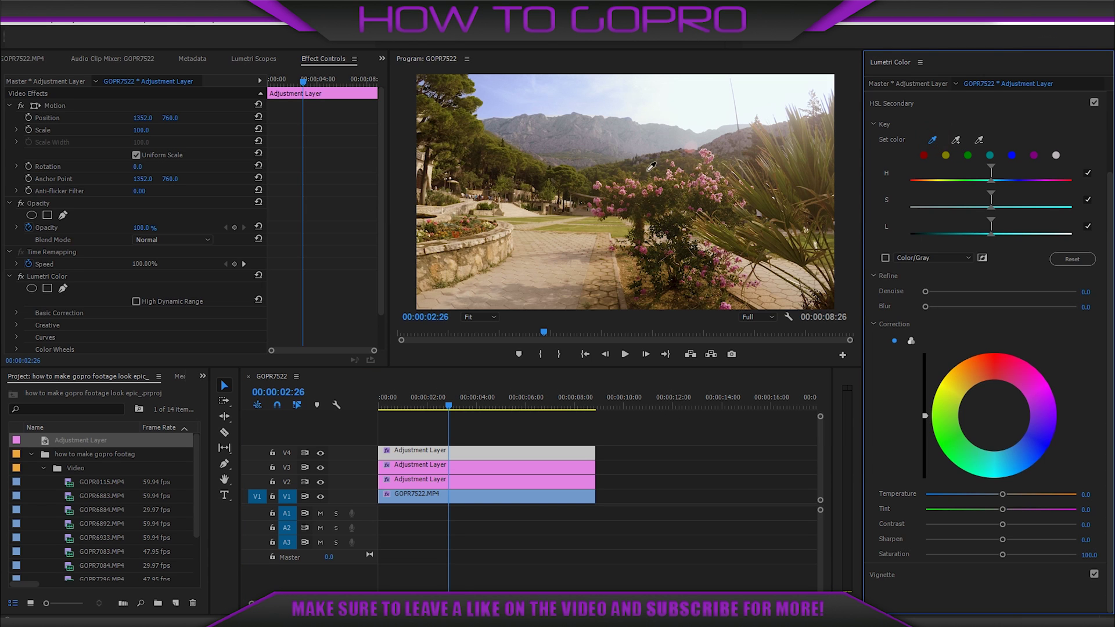
click(587, 173)
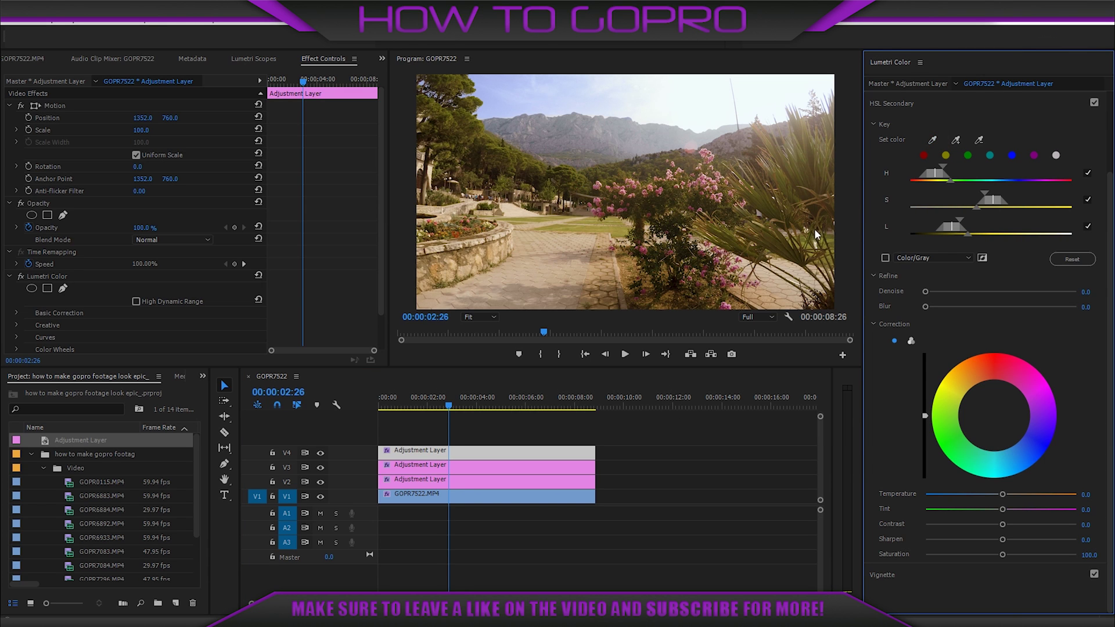
Refine the tree key with a Color/Gray matte, wider S and L ranges, Denoise 71.3 and Blur 3.1
click(885, 258)
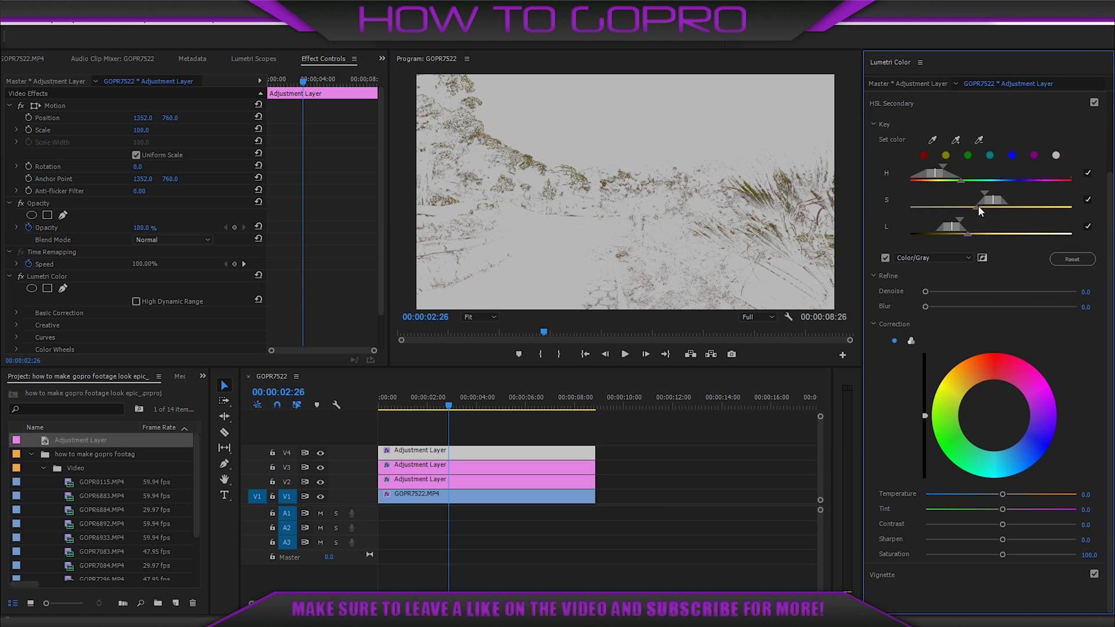
drag(974, 205, 972, 207)
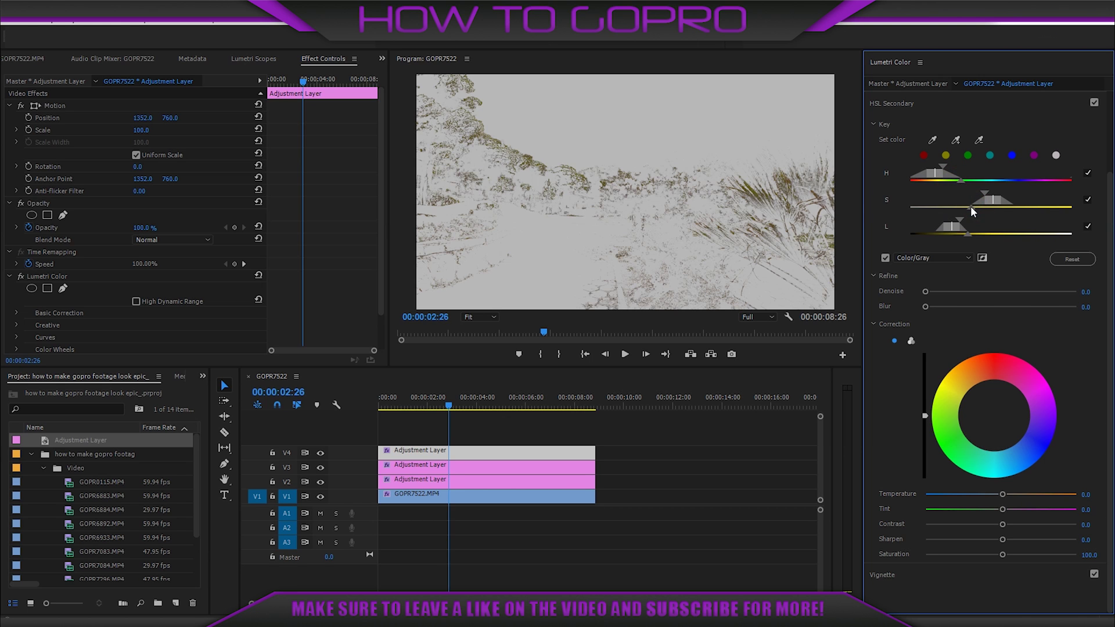
drag(966, 232, 934, 224)
click(884, 258)
click(885, 258)
click(885, 258)
click(885, 258)
click(884, 257)
click(885, 257)
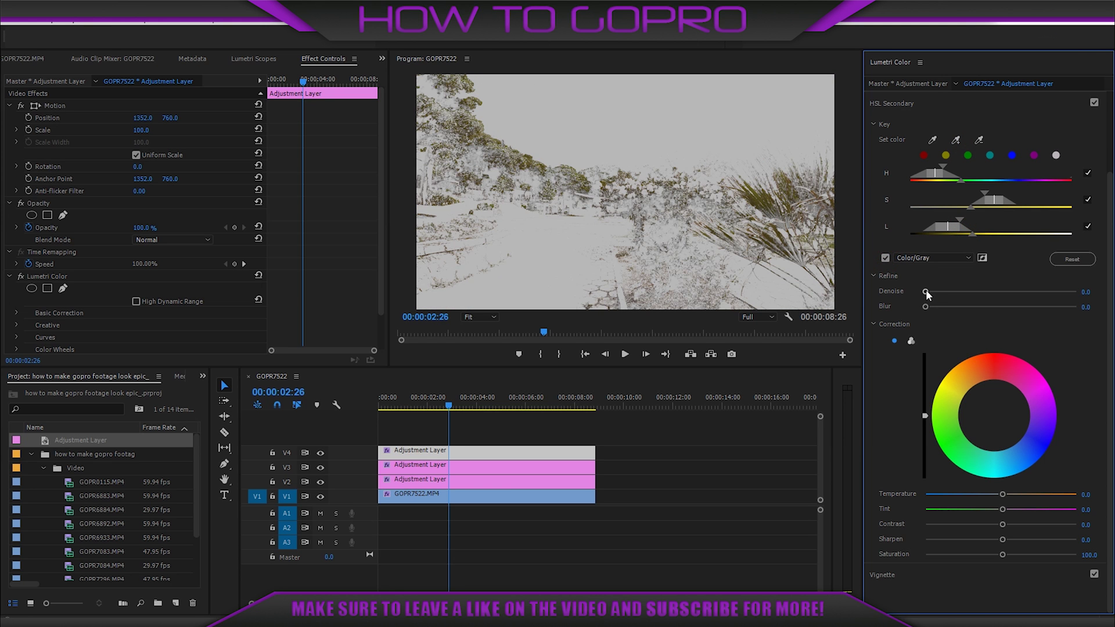
drag(927, 291, 952, 294)
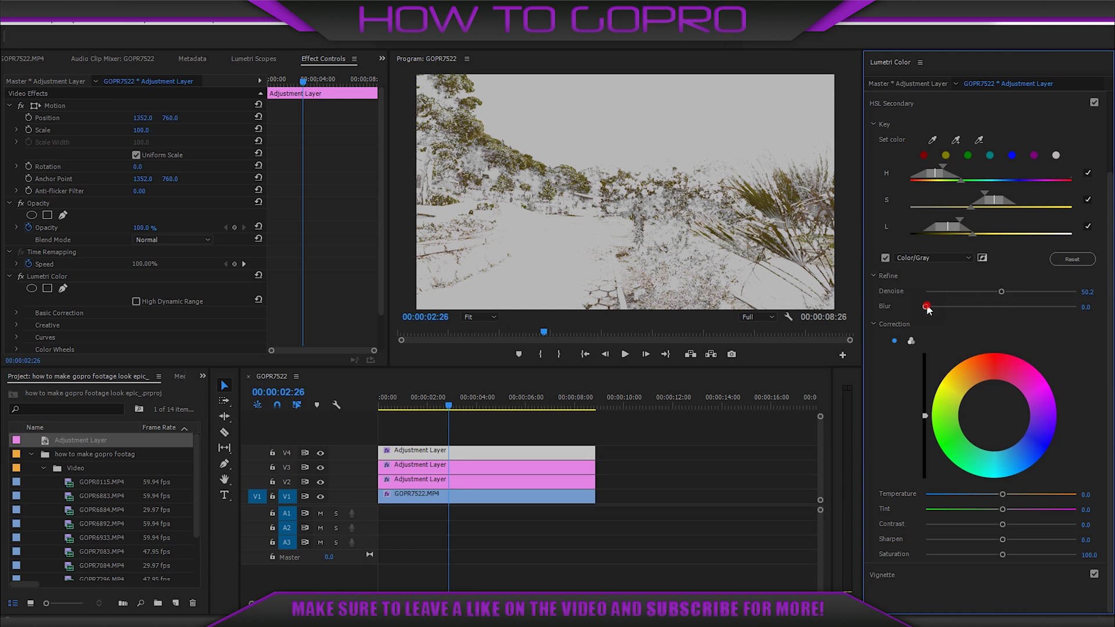
drag(926, 306, 940, 307)
Set the keyed trees' Tint to -13.4 and Saturation to 122.6, then view the preview full size
click(885, 258)
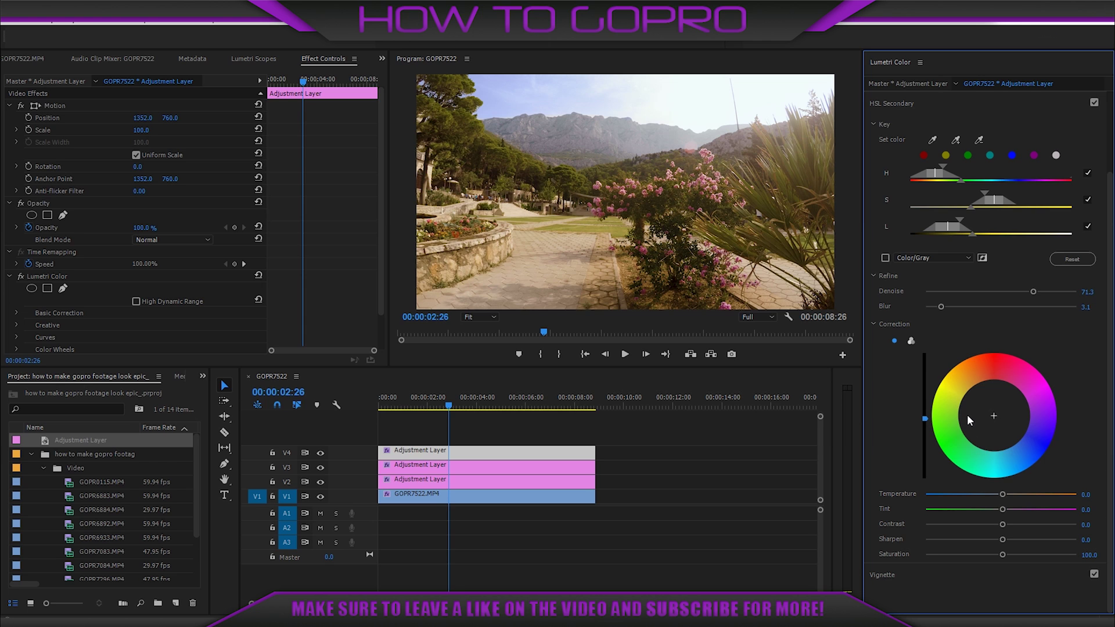
drag(1000, 509, 991, 509)
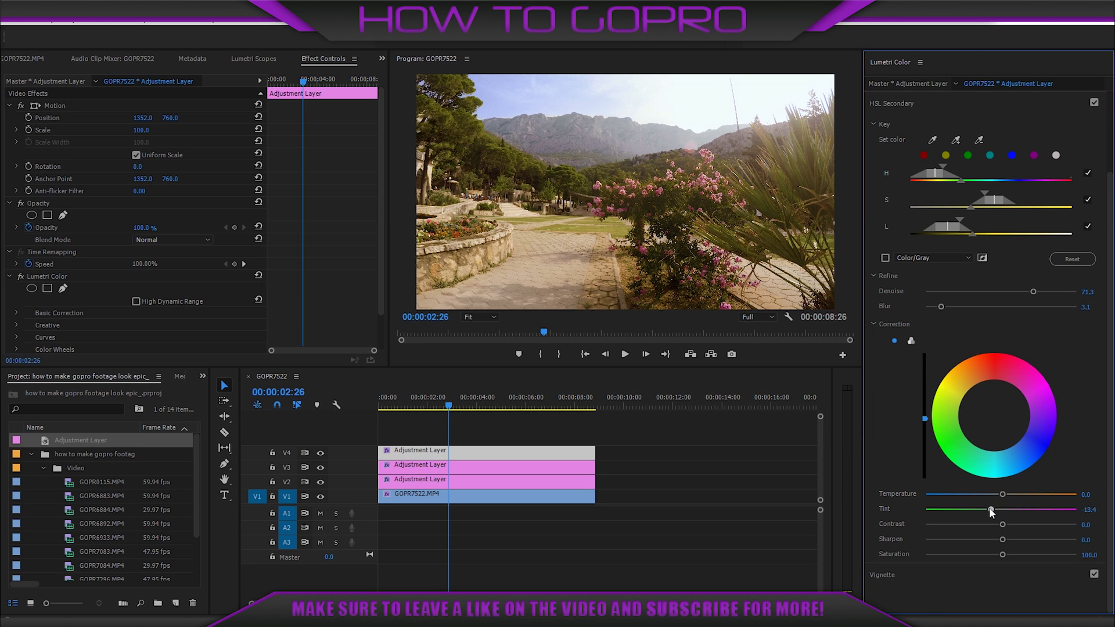
drag(903, 506, 956, 507)
drag(1001, 555, 1012, 556)
key(grave)
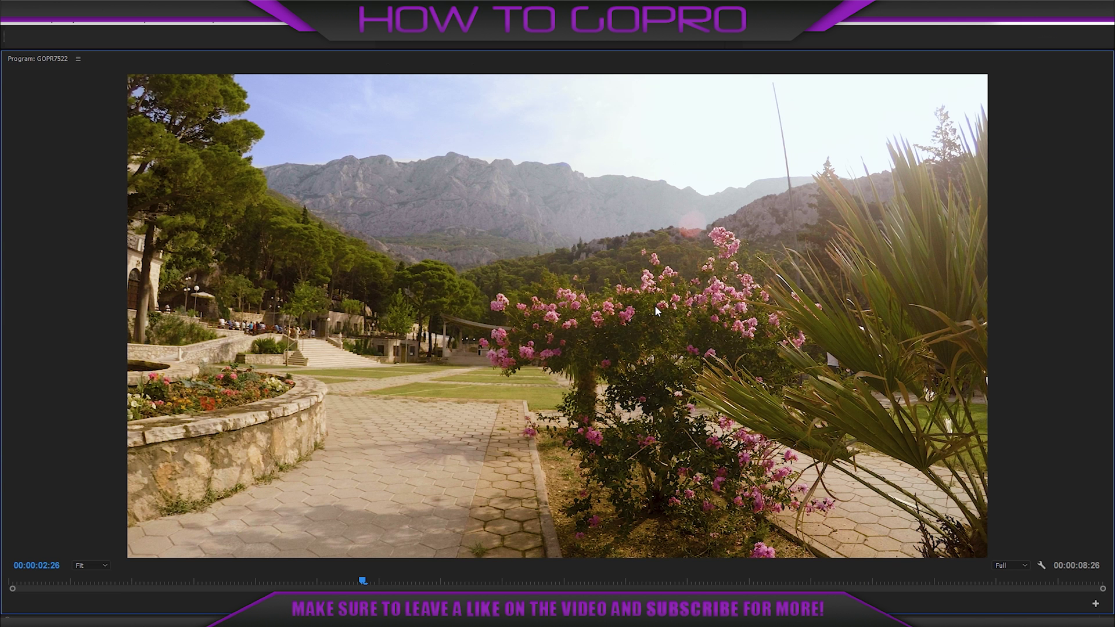
key(grave)
drag(925, 418, 924, 431)
drag(925, 478, 925, 400)
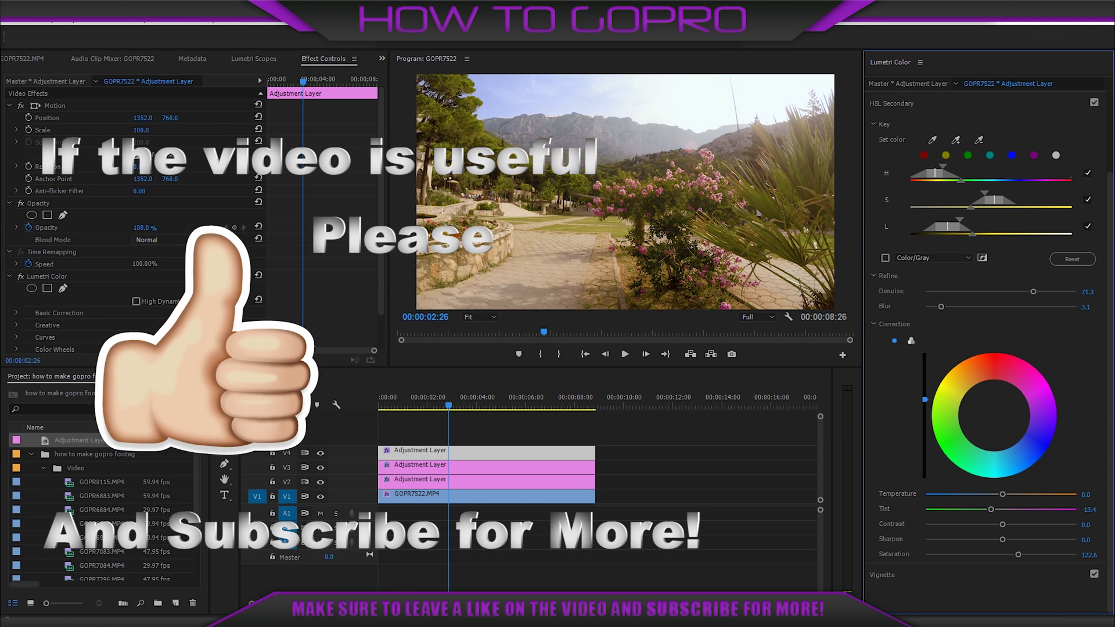